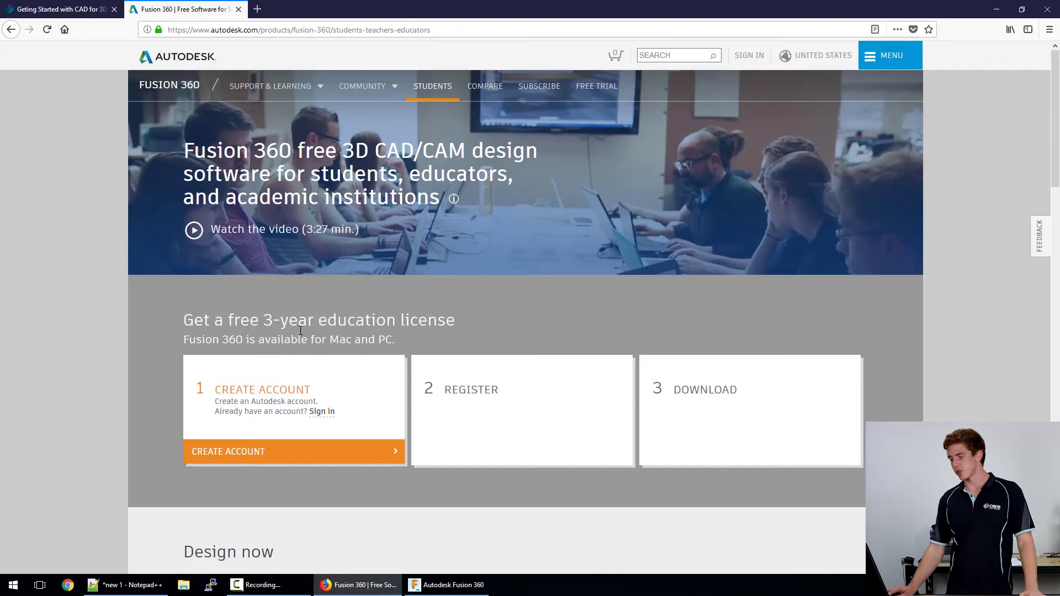
Step: Switch from the Firefox page back to the Fusion 360 desktop app
{"action": "left_click", "coordinate": [463, 590]}
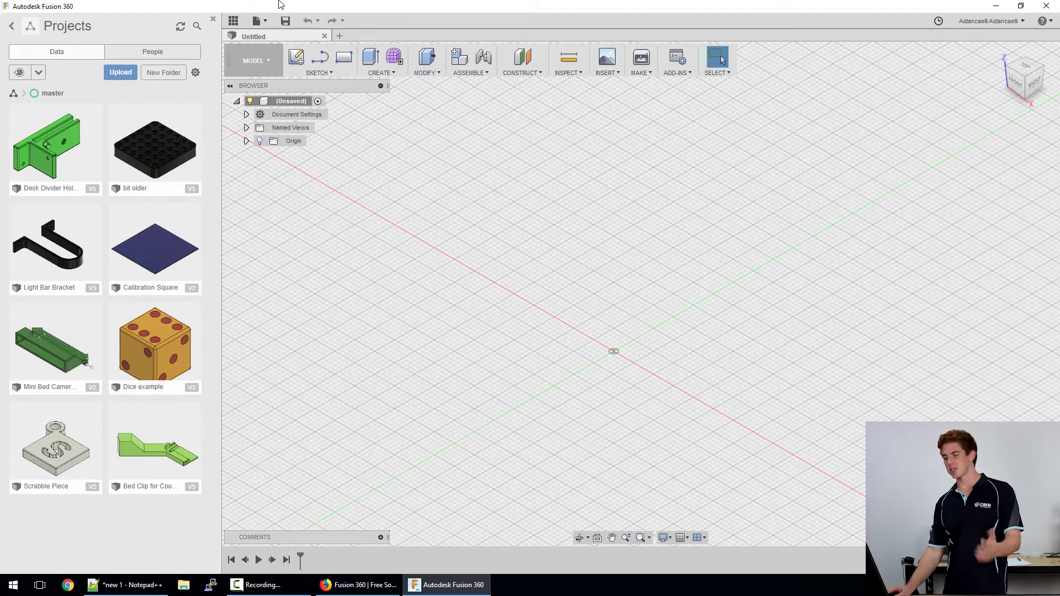
Step: Hide, reopen, and finally close the Projects data panel
{"action": "left_click", "coordinate": [214, 20]}
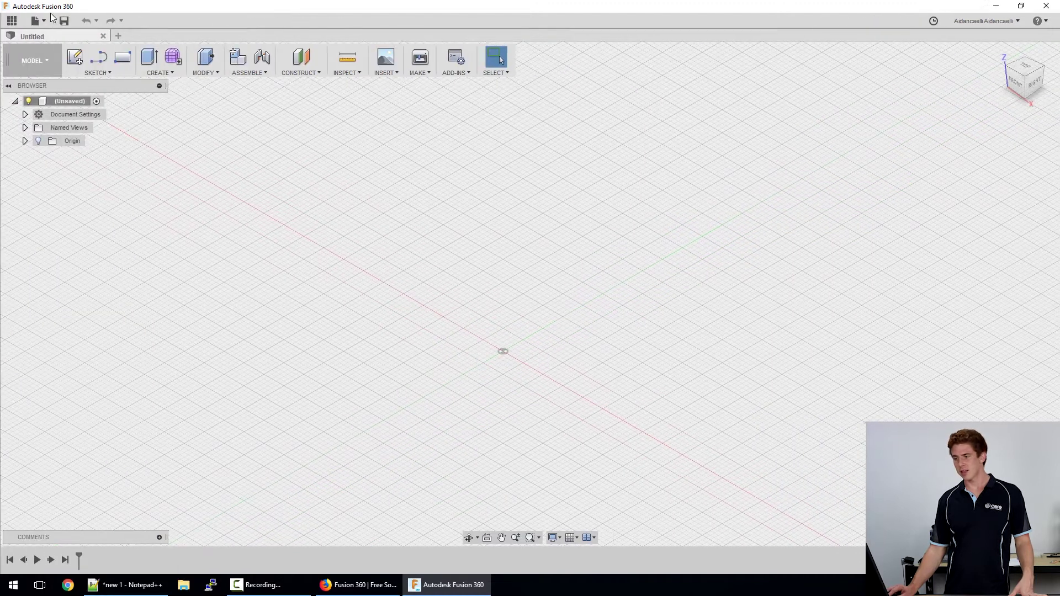
{"action": "left_click", "coordinate": [11, 20]}
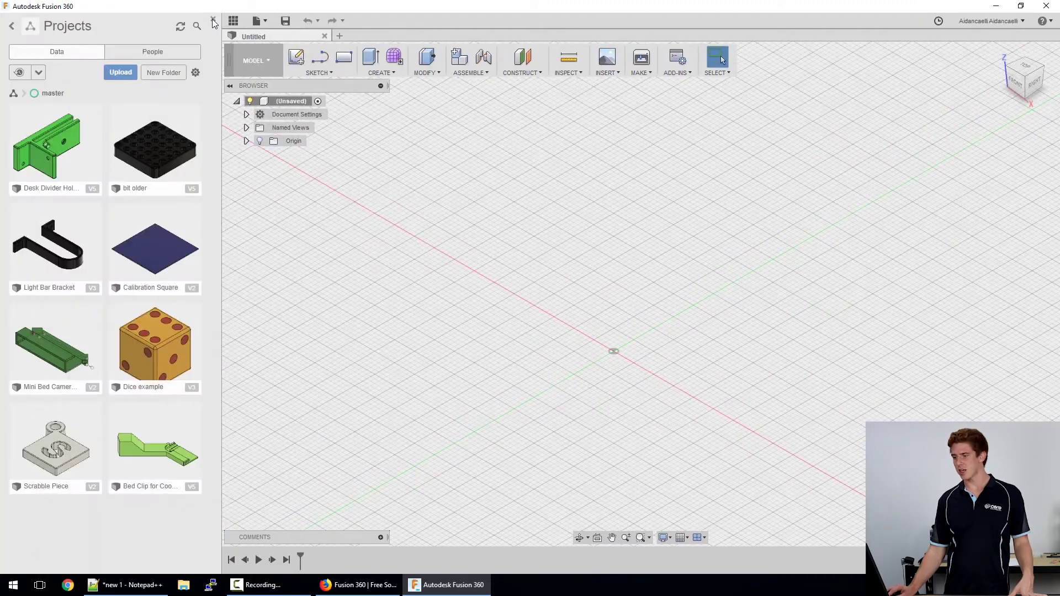
{"action": "left_click", "coordinate": [214, 20]}
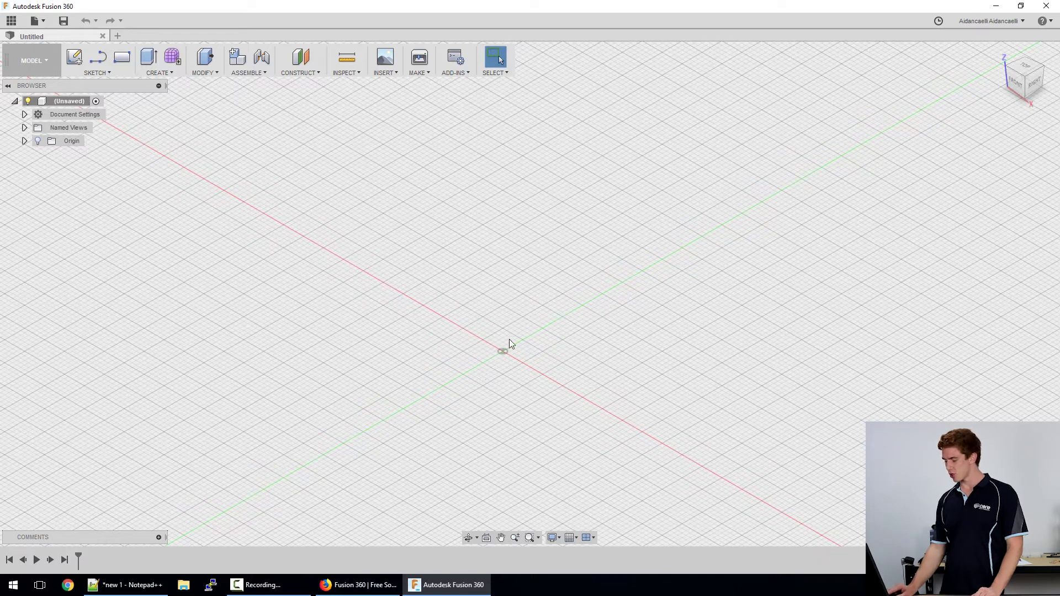
Step: Pan the grid twice, orbit to a new angle, then zoom in and back out
{"action": "middle_click_drag", "start_coordinate": [493, 351], "coordinate": [461, 331]}
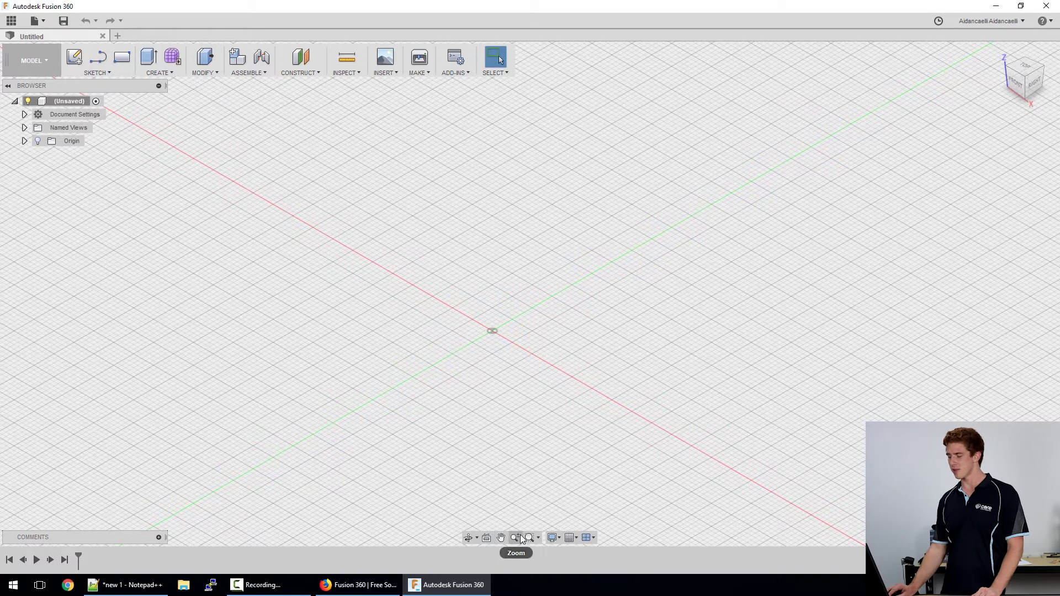
{"action": "middle_click_drag", "start_coordinate": [493, 336], "coordinate": [528, 311]}
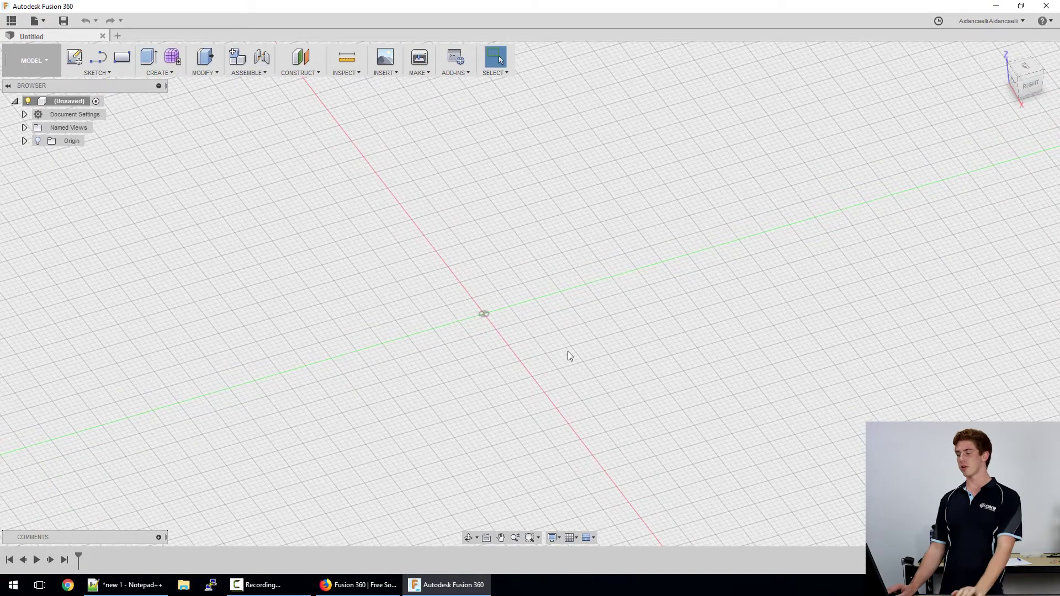
{"action": "middle_click_drag", "start_coordinate": [526, 319], "coordinate": [457, 307], "text": "shift"}
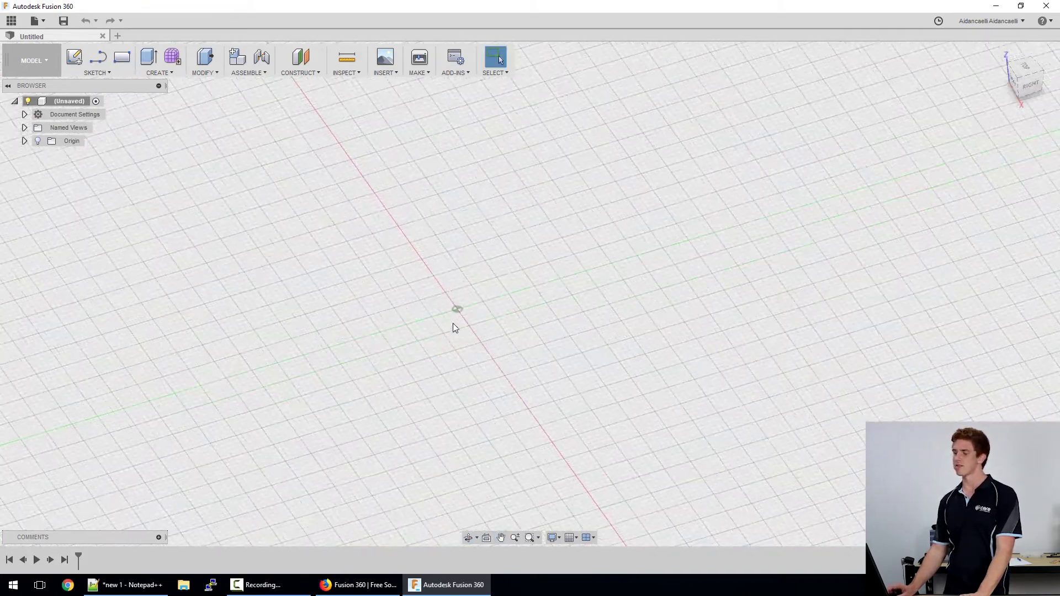
{"action": "scroll", "coordinate": [454, 319], "scroll_direction": "up", "scroll_amount": 3}
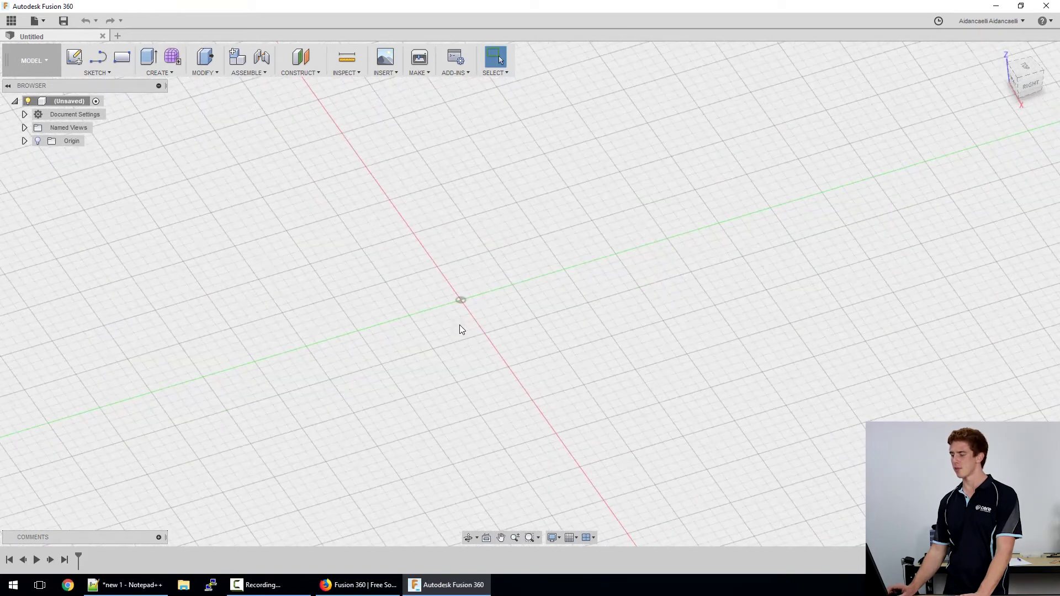
{"action": "scroll", "coordinate": [459, 328], "scroll_direction": "down", "scroll_amount": 2}
{"action": "middle_click_drag", "start_coordinate": [461, 327], "coordinate": [480, 306]}
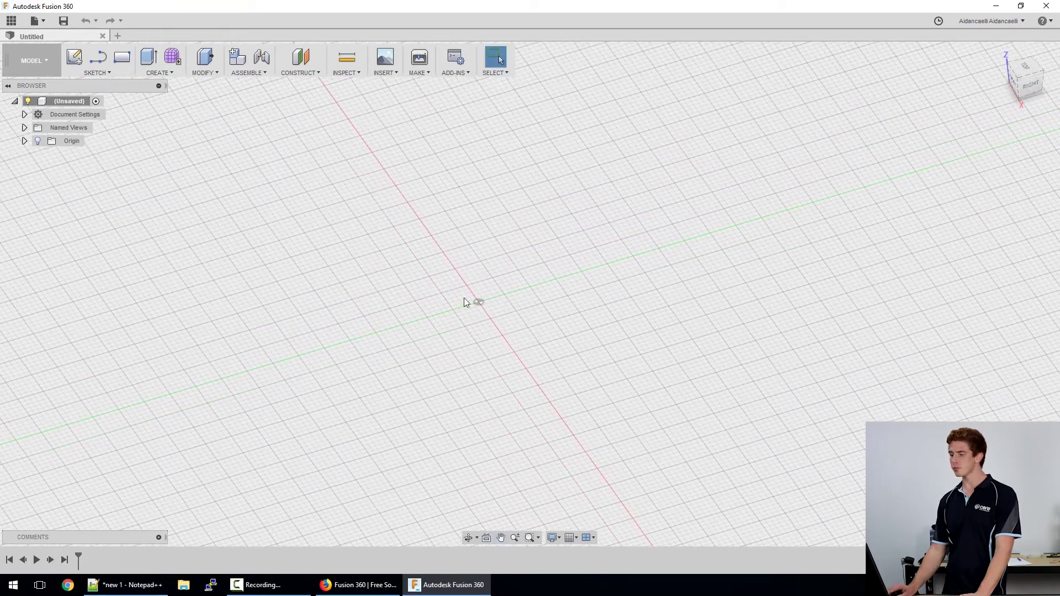
Step: Check the units read mm, then view the workspace from TOP, FRONT, RIGHT and HOME
{"action": "left_click", "coordinate": [25, 115]}
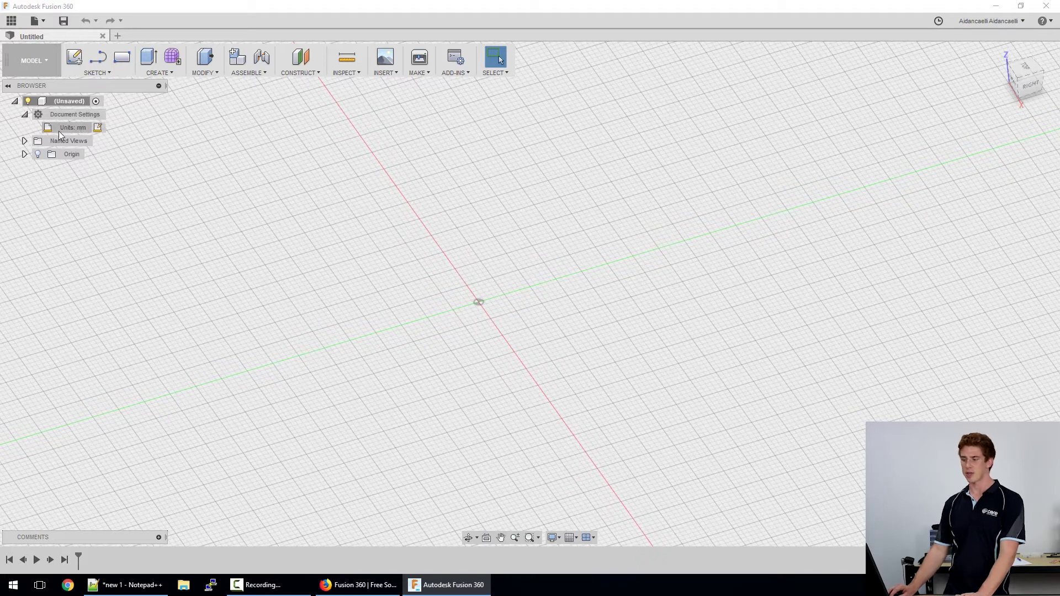
{"action": "left_click", "coordinate": [25, 142]}
{"action": "double_click", "coordinate": [65, 155]}
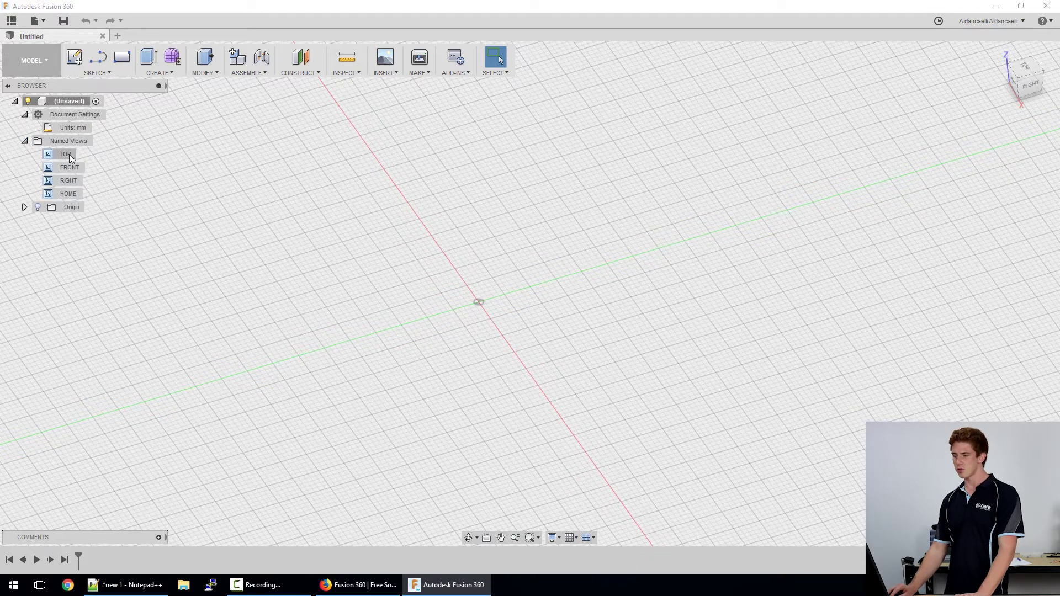
{"action": "double_click", "coordinate": [70, 168]}
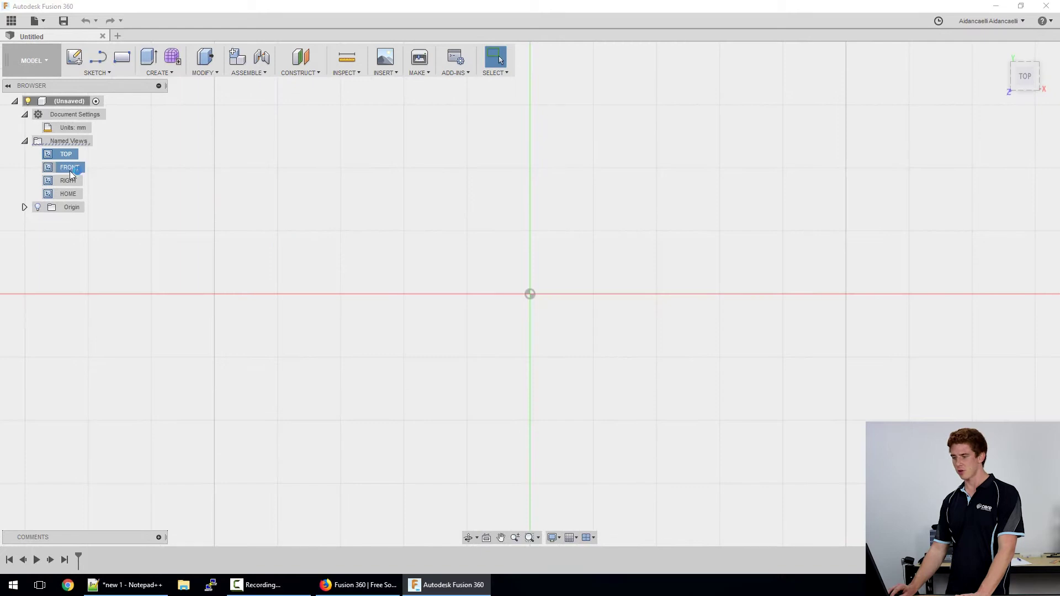
{"action": "double_click", "coordinate": [69, 181]}
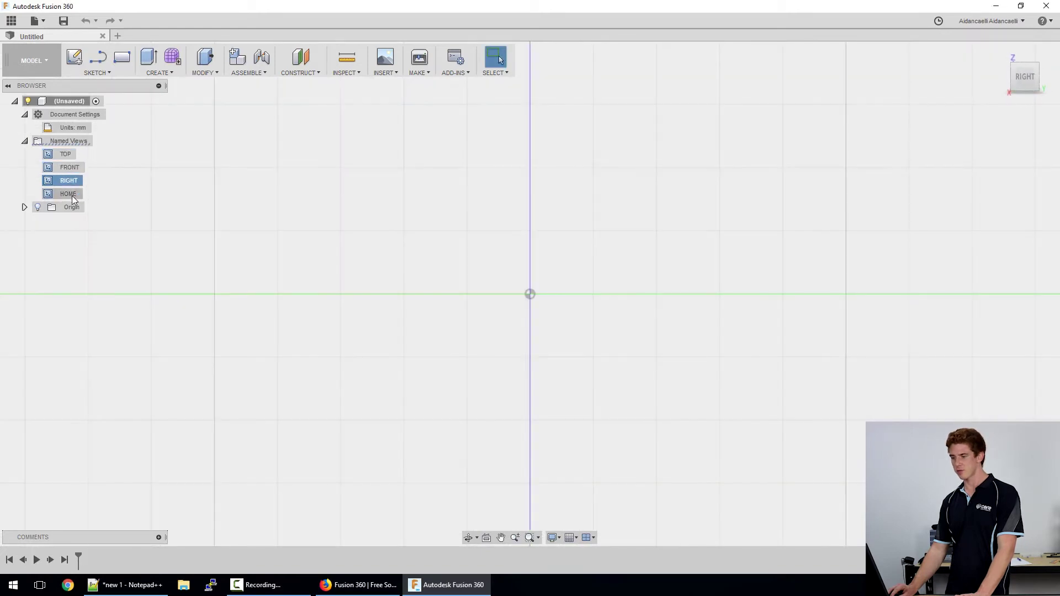
{"action": "double_click", "coordinate": [68, 194]}
{"action": "left_click", "coordinate": [25, 142]}
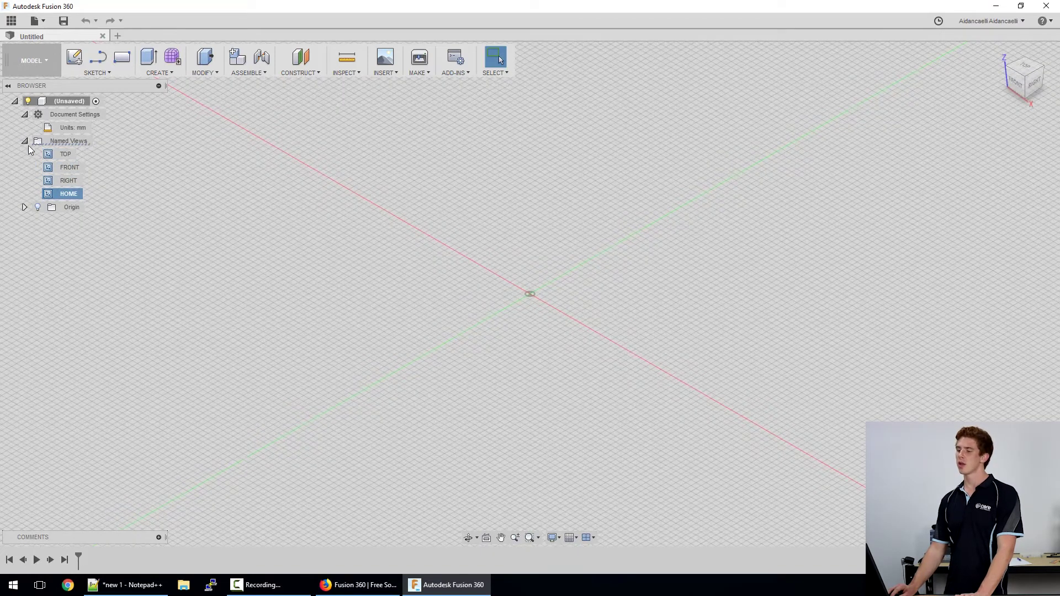
{"action": "left_click", "coordinate": [71, 142]}
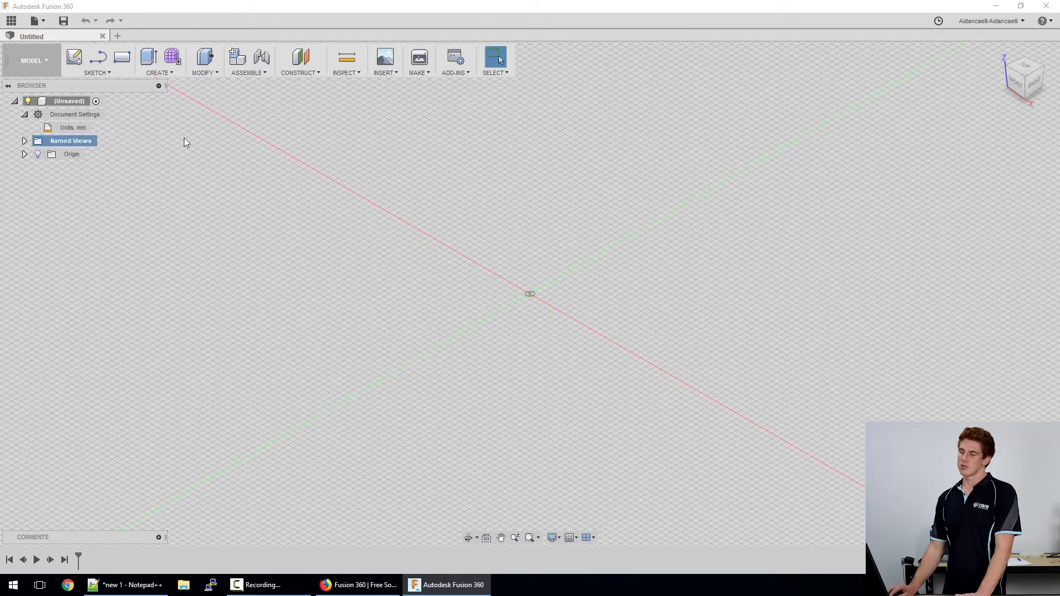
Step: Rotate the view to the right, back and left sides, then back to an angled corner
{"action": "left_click", "coordinate": [1034, 76]}
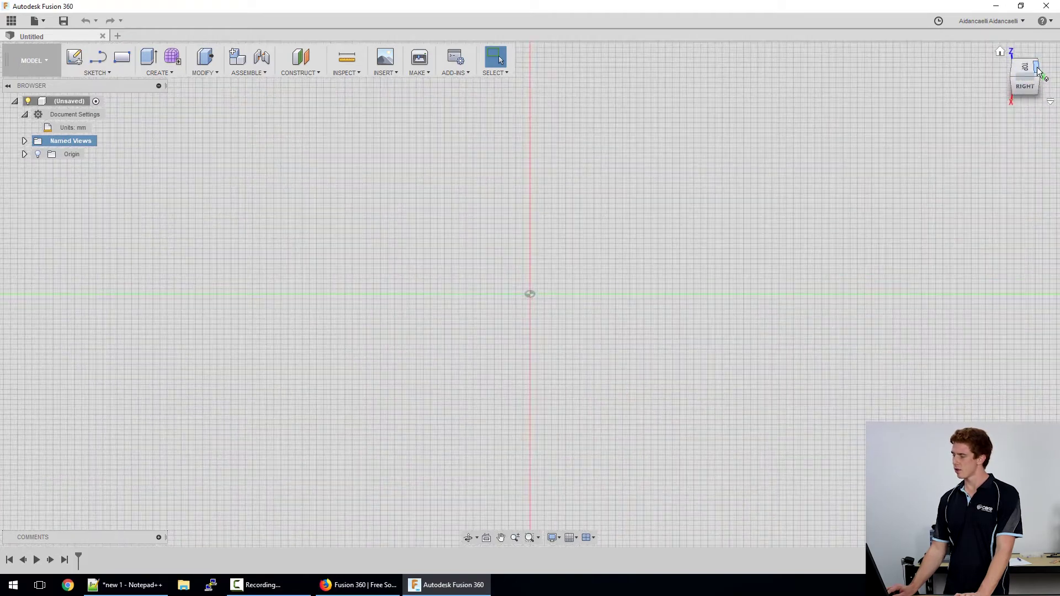
{"action": "left_click", "coordinate": [1039, 70]}
{"action": "left_click", "coordinate": [1038, 72]}
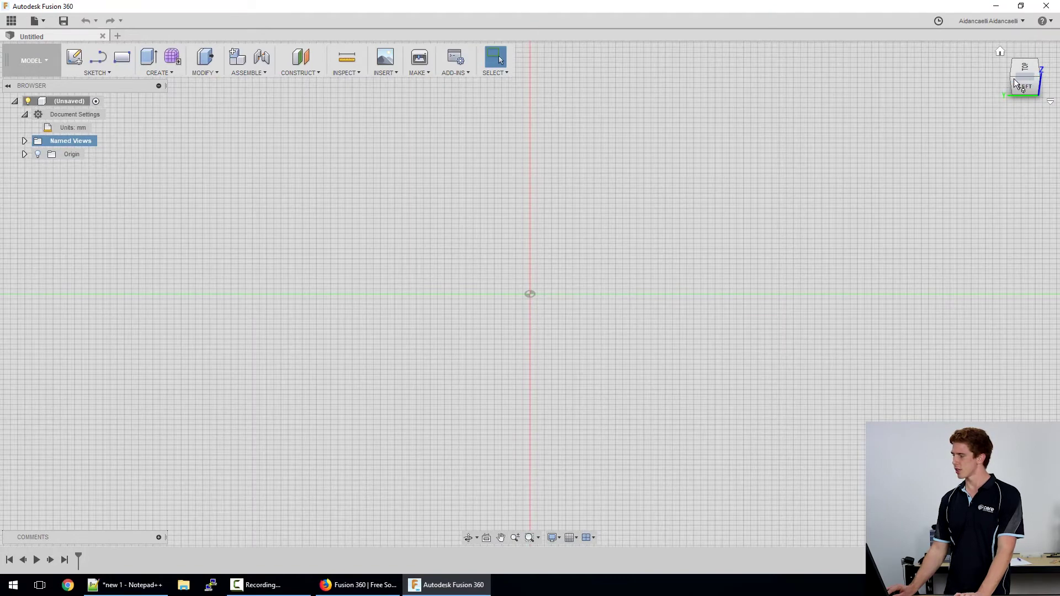
{"action": "left_click", "coordinate": [1014, 78]}
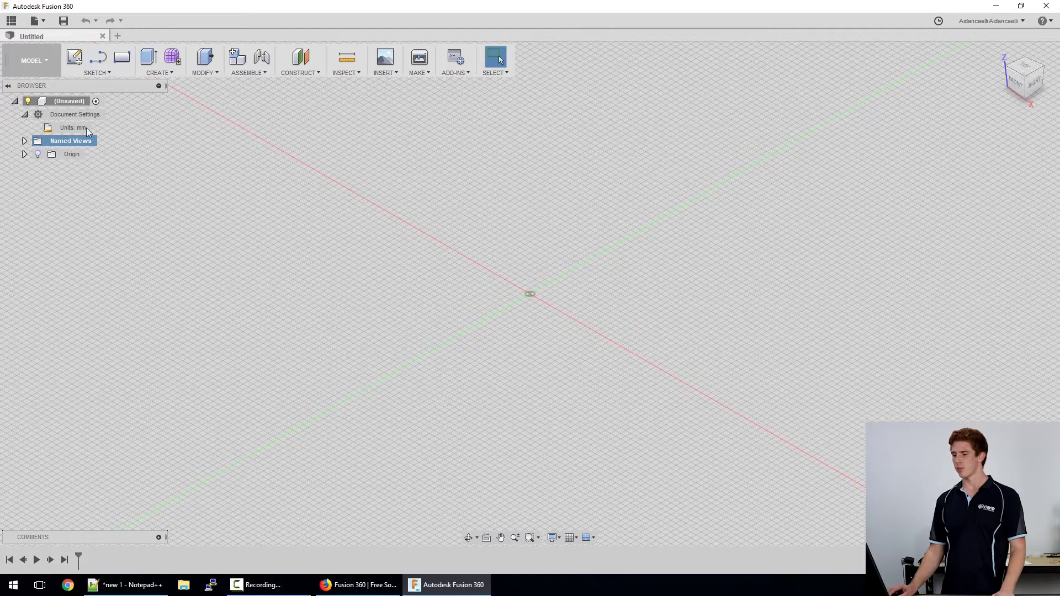
Step: Toggle the origin planes and axes on and off twice, leaving them hidden
{"action": "left_click", "coordinate": [25, 155]}
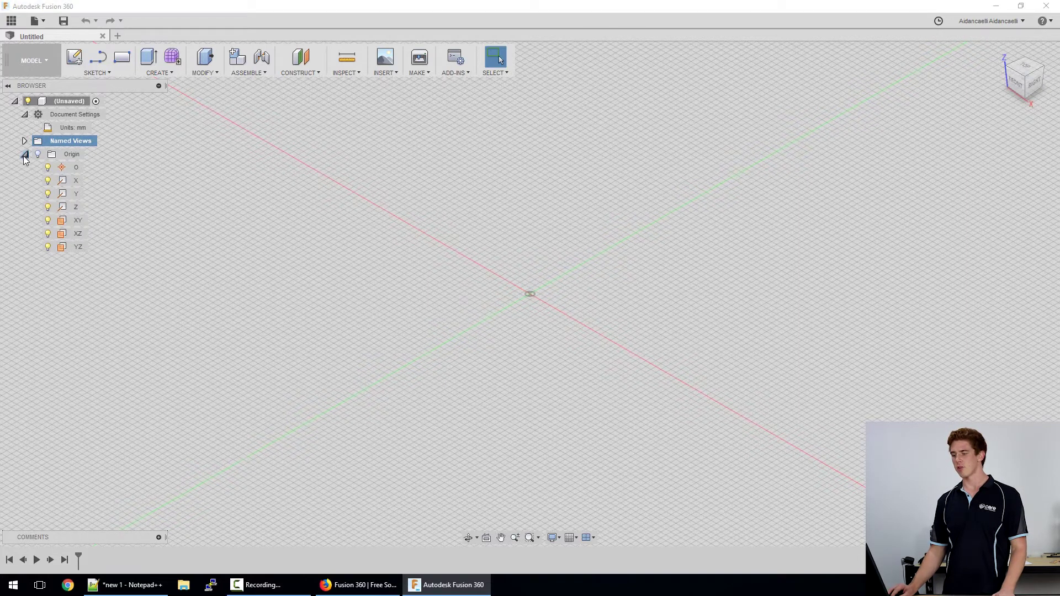
{"action": "left_click", "coordinate": [39, 155]}
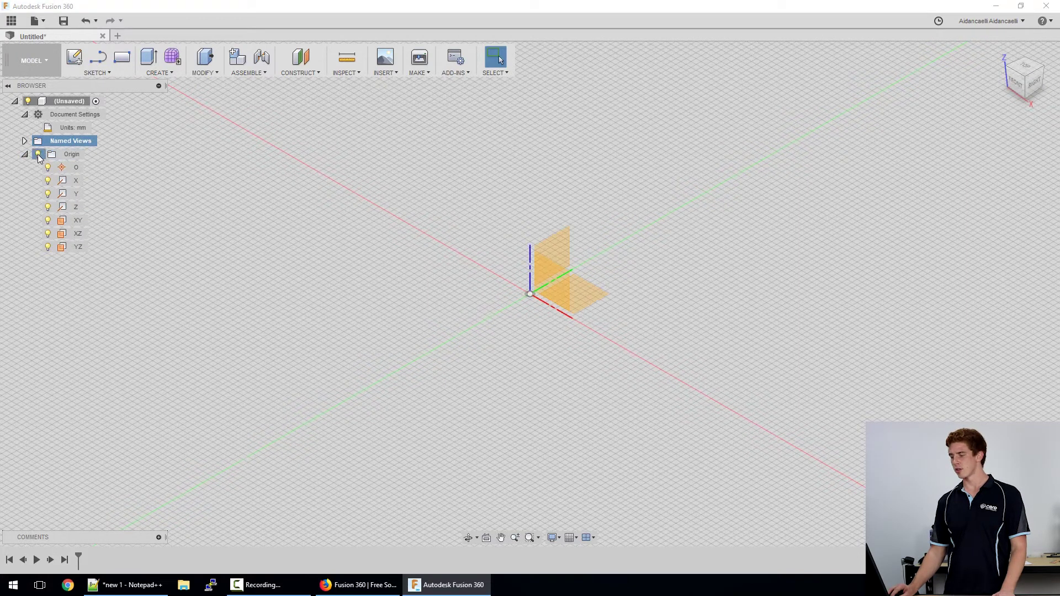
{"action": "left_click", "coordinate": [38, 155]}
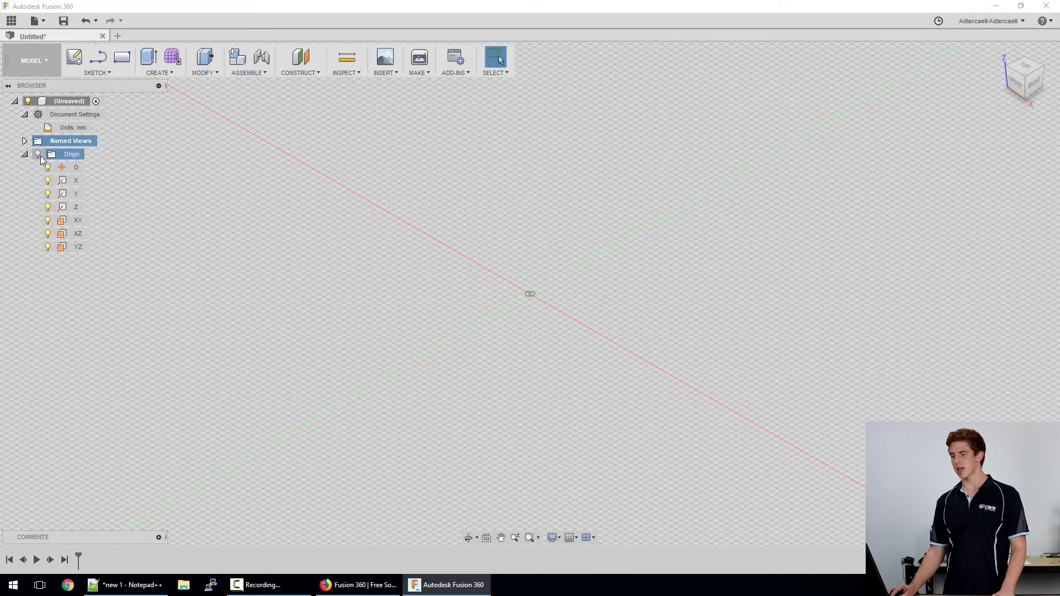
{"action": "left_click", "coordinate": [38, 154]}
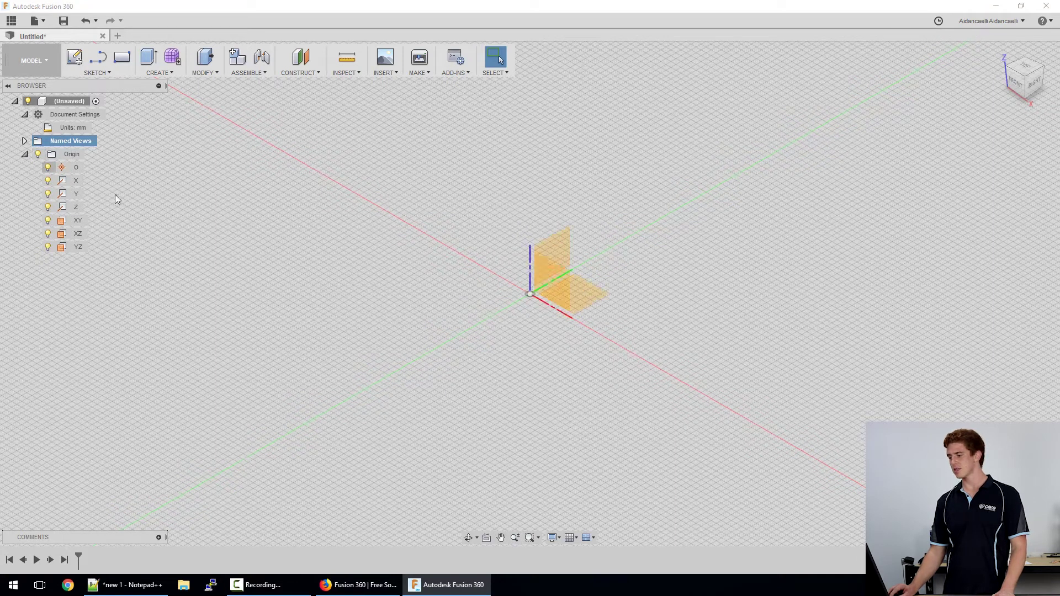
{"action": "left_click", "coordinate": [38, 155]}
{"action": "left_click", "coordinate": [25, 155]}
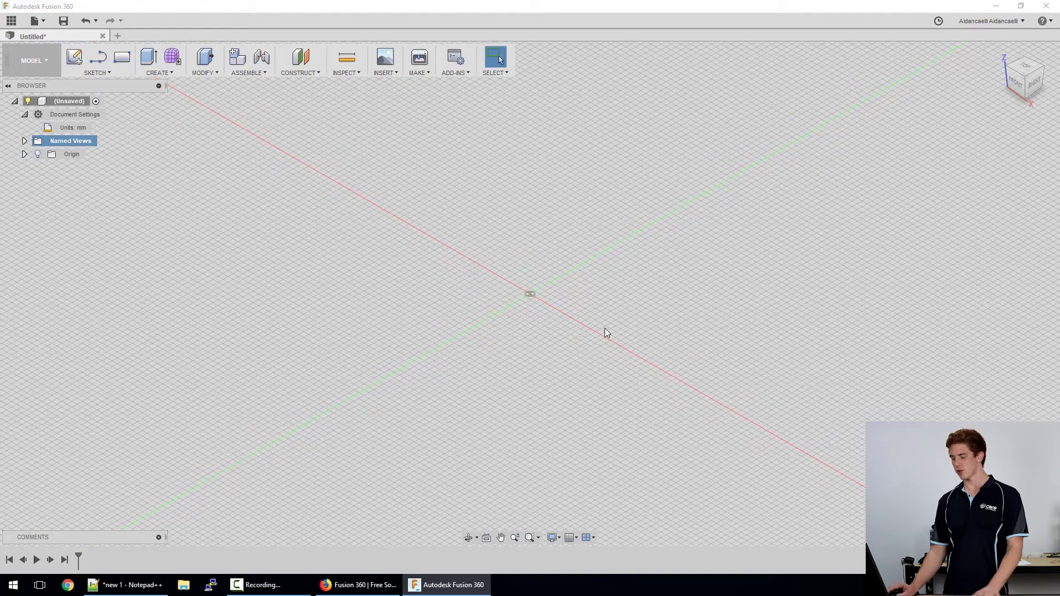
{"action": "mouse_move", "coordinate": [606, 349]}
{"action": "middle_mouse_down", "text": "shift"}
{"action": "mouse_move", "coordinate": [578, 324]}
{"action": "mouse_move", "coordinate": [613, 317]}
{"action": "mouse_move", "coordinate": [607, 330]}
{"action": "middle_mouse_up", "text": "shift"}
{"action": "scroll", "coordinate": [499, 322], "scroll_direction": "down", "scroll_amount": 3}
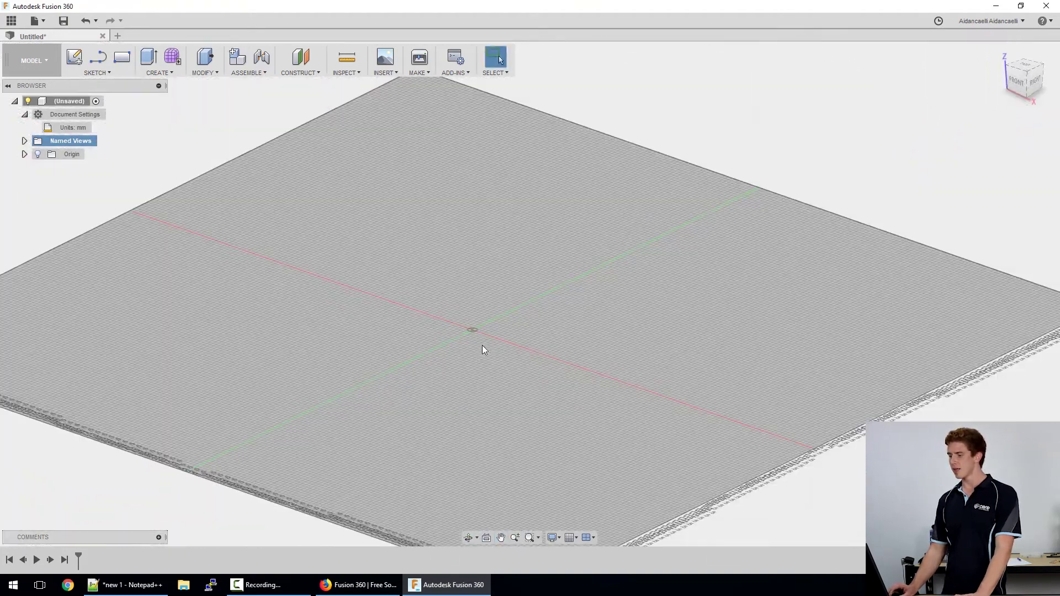
{"action": "scroll", "coordinate": [482, 346], "scroll_direction": "up", "scroll_amount": 3}
{"action": "middle_click_drag", "start_coordinate": [505, 326], "coordinate": [505, 330], "text": "shift"}
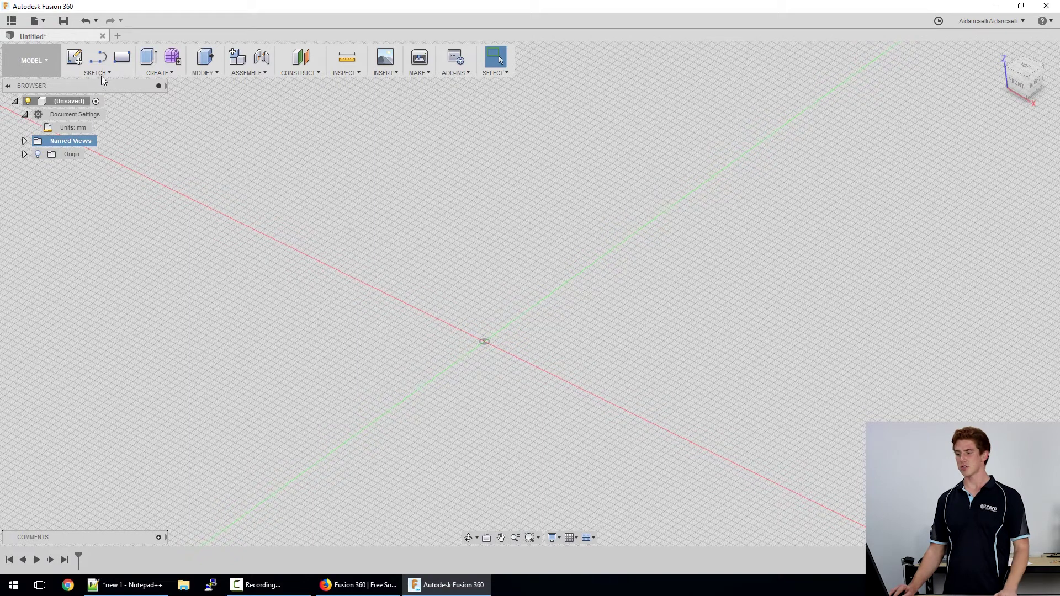
Step: Create a sketch on the XY plane and anchor a 2-Point Rectangle at the origin
{"action": "left_click", "coordinate": [101, 74]}
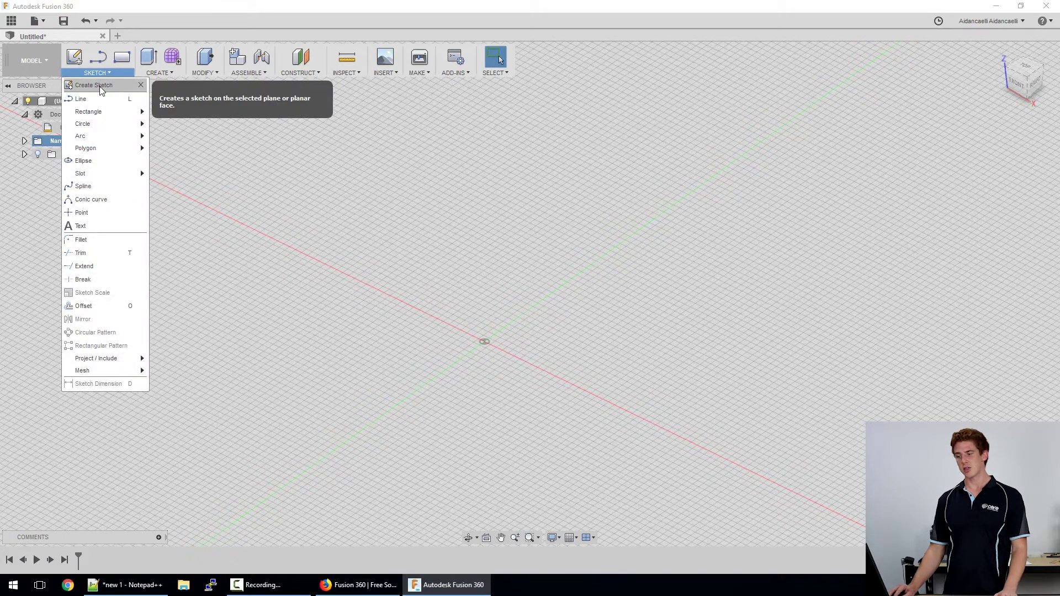
{"action": "left_click", "coordinate": [100, 85]}
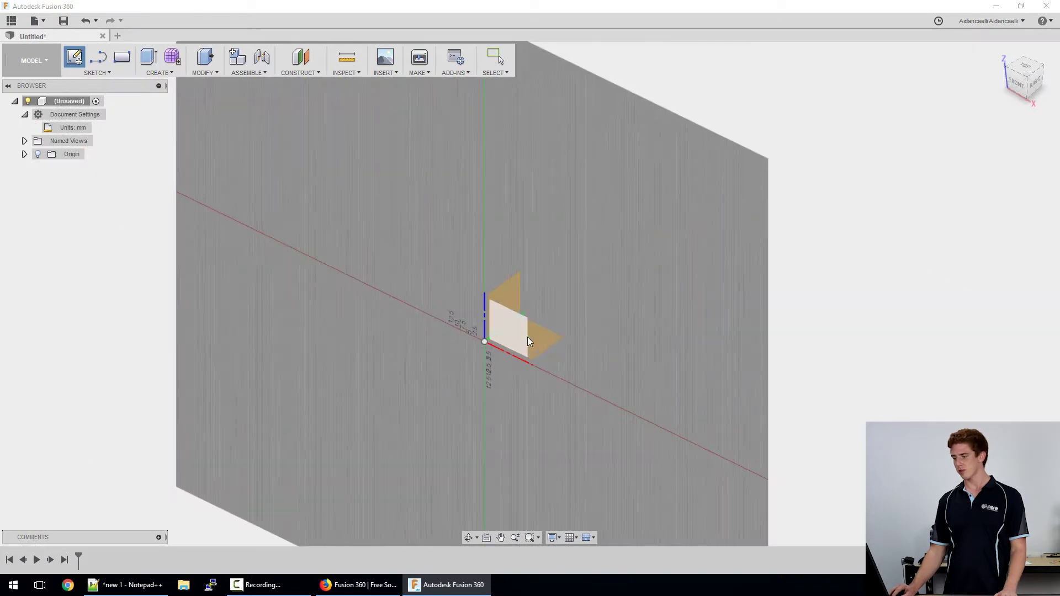
{"action": "left_click", "coordinate": [544, 340]}
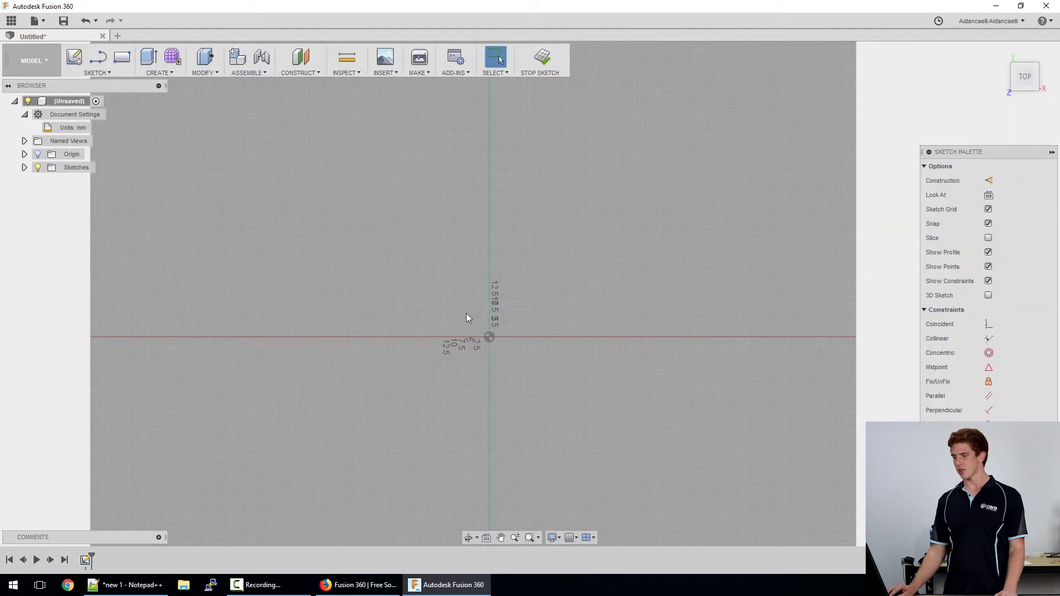
{"action": "left_click", "coordinate": [130, 59]}
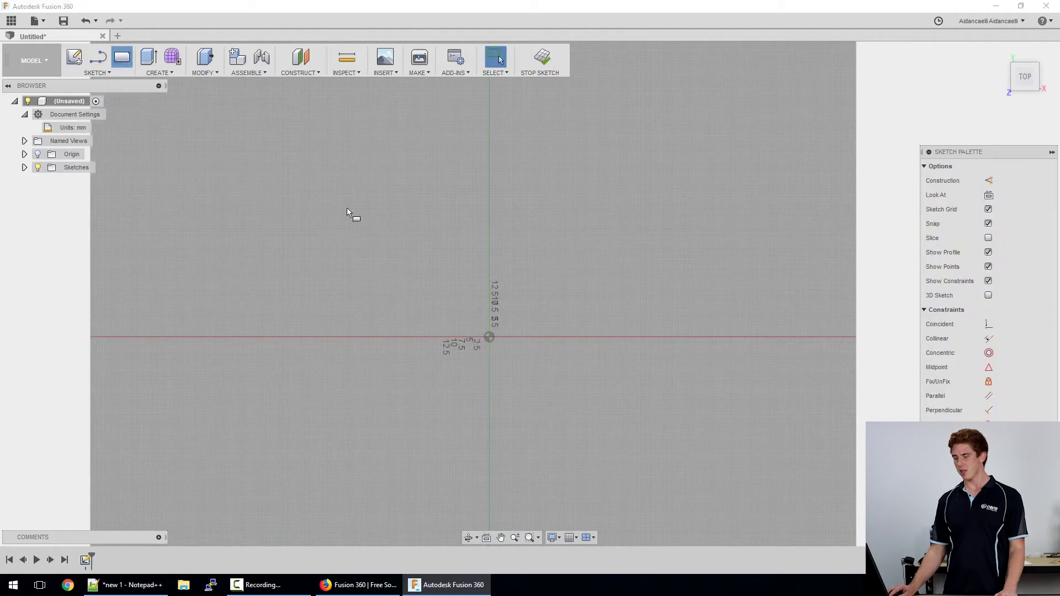
{"action": "left_click", "coordinate": [489, 337]}
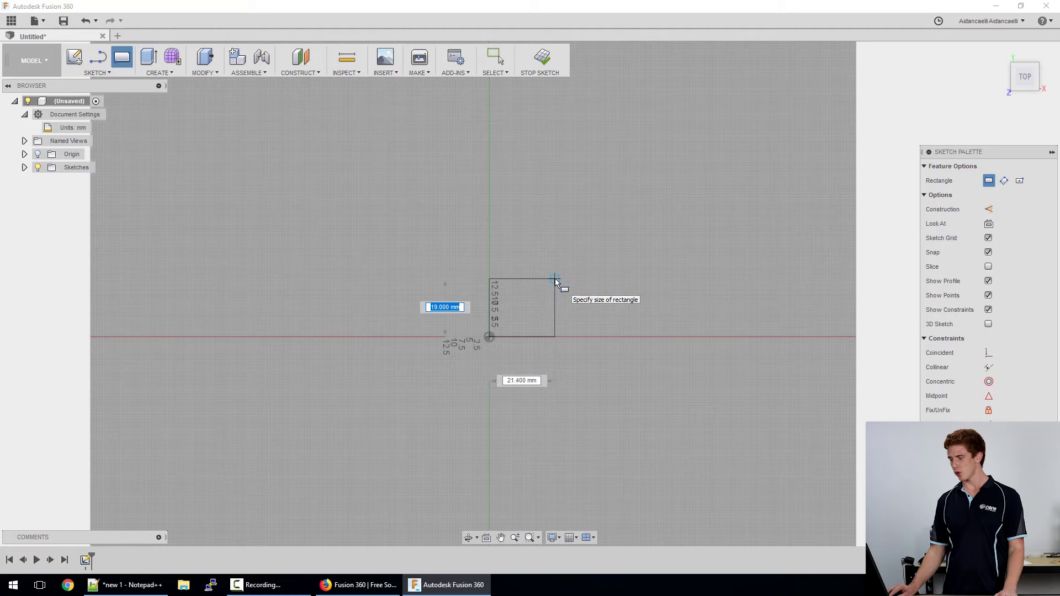
Step: Place the rectangle's opposite corner to complete the square and finish the sketch
{"action": "left_click", "coordinate": [554, 280]}
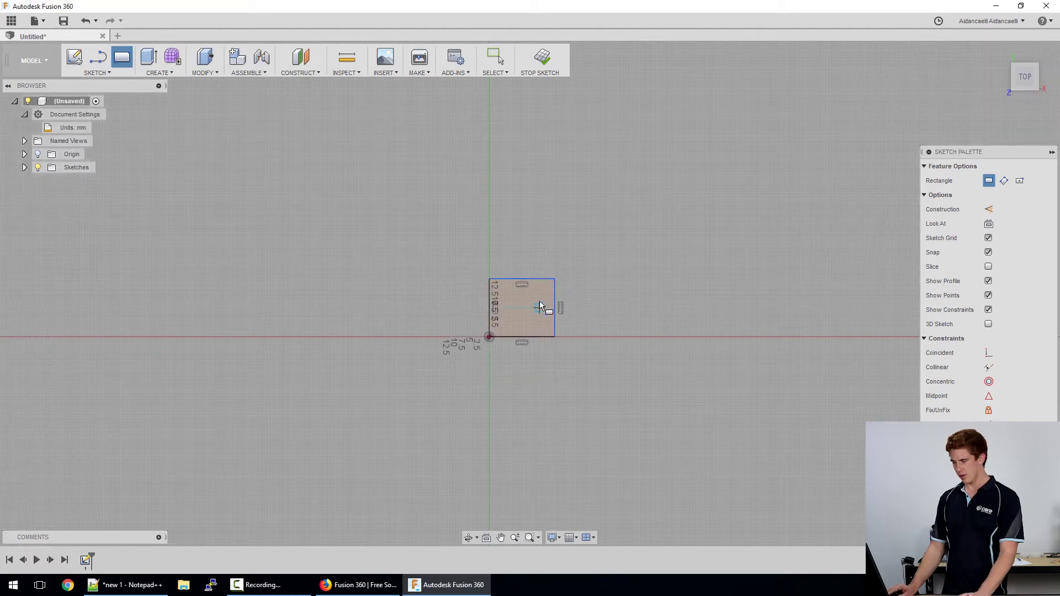
{"action": "mouse_move", "coordinate": [605, 343]}
{"action": "middle_mouse_down", "text": "shift"}
{"action": "mouse_move", "coordinate": [587, 379]}
{"action": "mouse_move", "coordinate": [556, 391]}
{"action": "mouse_move", "coordinate": [591, 353]}
{"action": "middle_mouse_up", "text": "shift"}
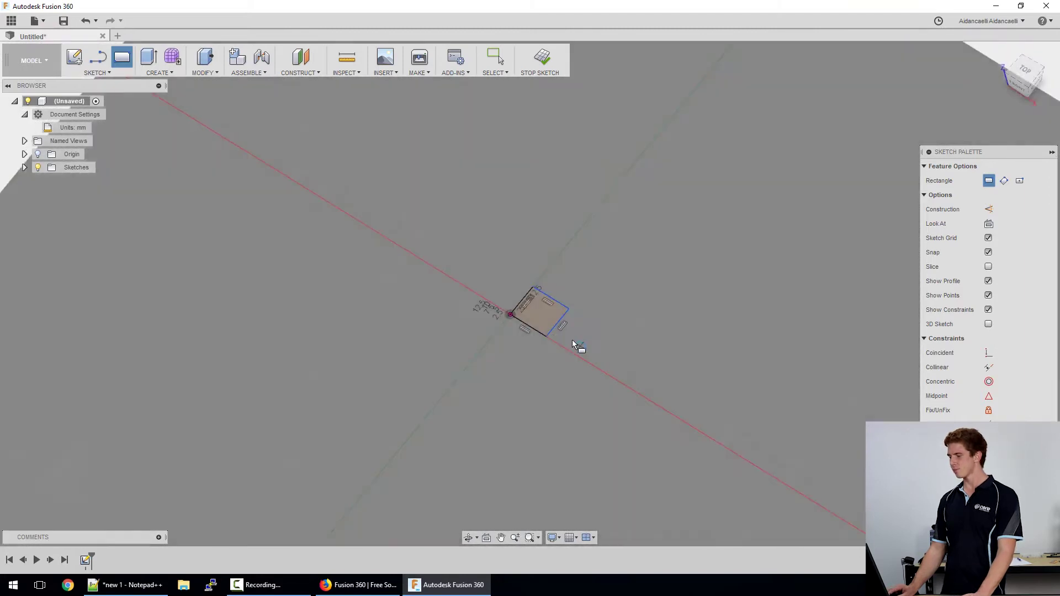
{"action": "scroll", "coordinate": [573, 342], "scroll_direction": "up", "scroll_amount": 8}
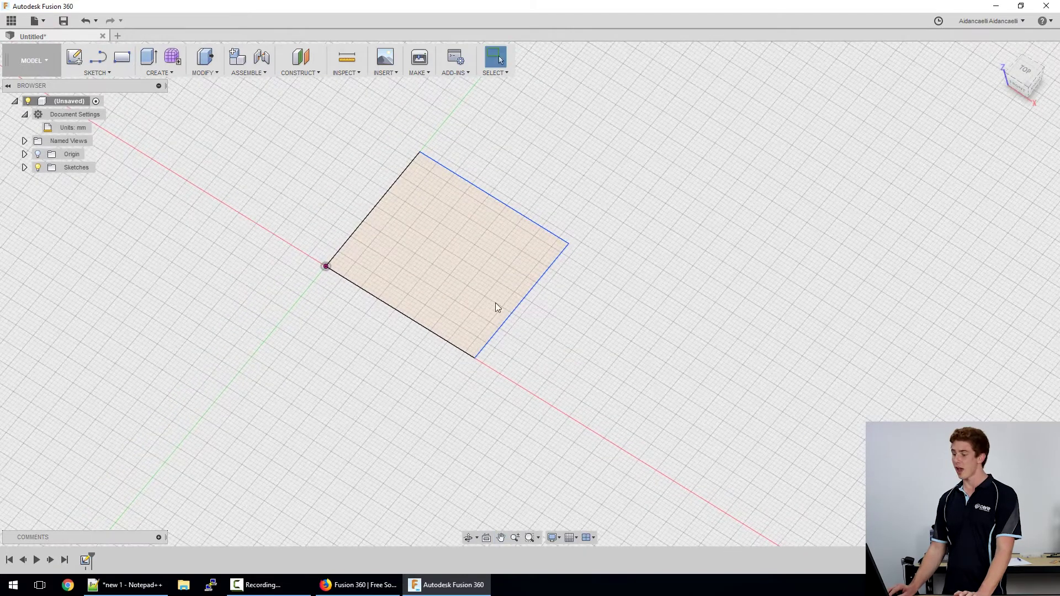
{"action": "left_click", "coordinate": [442, 268]}
Step: Extrude the square profile 20 mm into a solid cube
{"action": "mouse_move", "coordinate": [727, 416]}
{"action": "middle_mouse_down", "text": "shift"}
{"action": "mouse_move", "coordinate": [685, 383]}
{"action": "mouse_move", "coordinate": [697, 380]}
{"action": "middle_mouse_up", "text": "shift"}
{"action": "key", "text": "e"}
{"action": "middle_click_drag", "start_coordinate": [554, 275], "coordinate": [613, 349]}
{"action": "left_click_drag", "start_coordinate": [504, 319], "coordinate": [485, 153]}
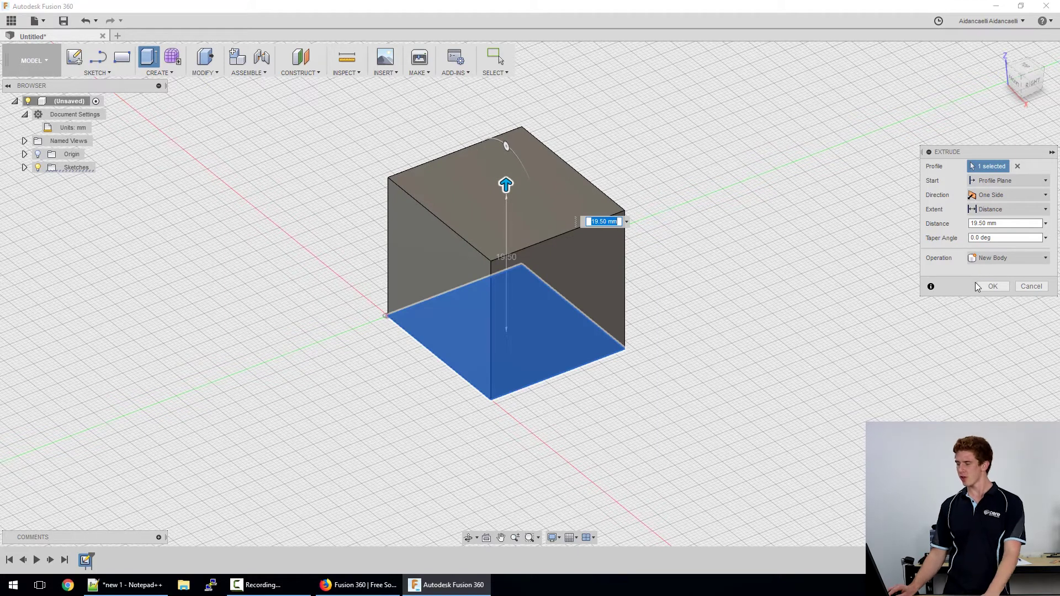
{"action": "type", "text": "2.0"}
{"action": "key", "text": "Return"}
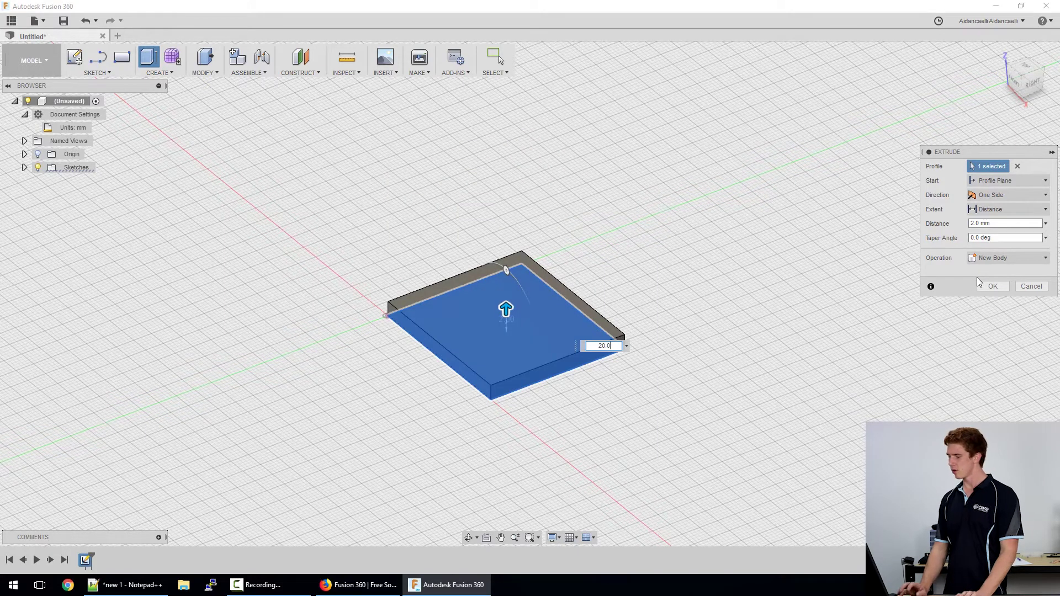
{"action": "key", "text": "Return"}
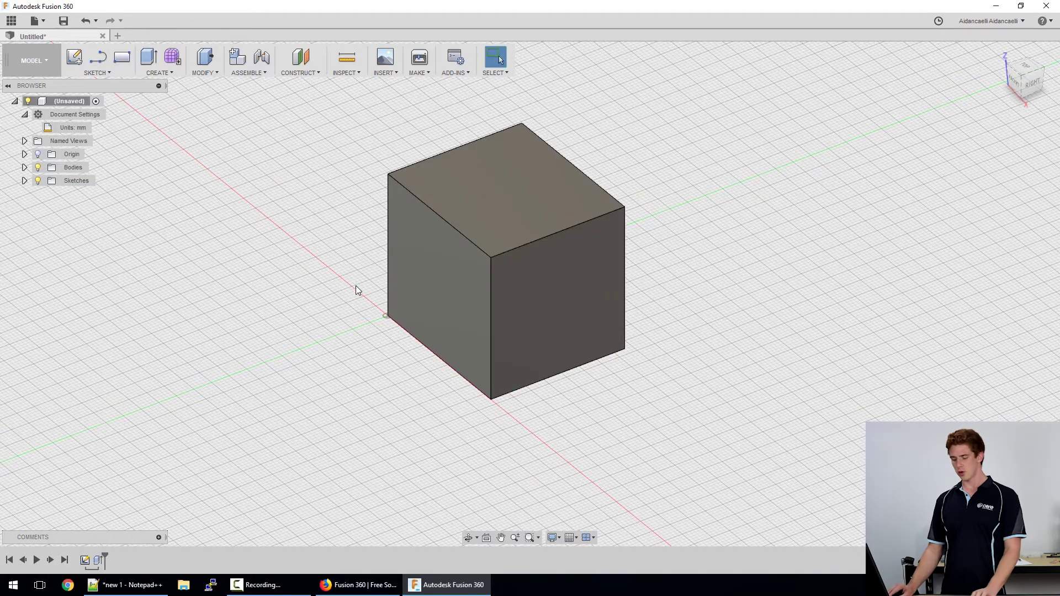
Step: Fillet the cube's top-front and top-left edges with a radius of about 3.55 mm
{"action": "middle_click_drag", "start_coordinate": [355, 286], "coordinate": [426, 293], "text": "shift"}
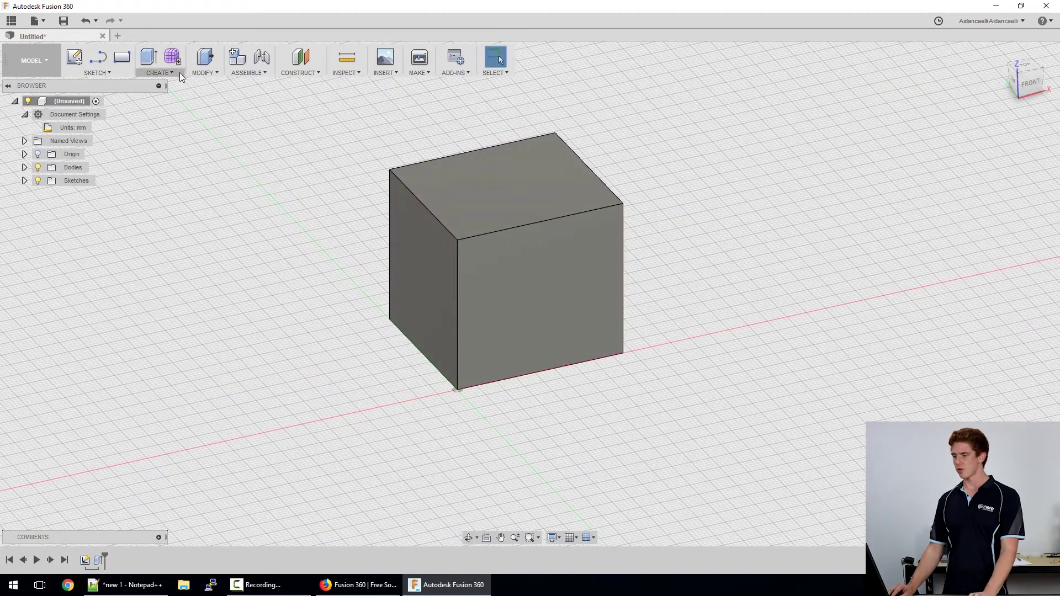
{"action": "left_click", "coordinate": [209, 73]}
{"action": "left_click", "coordinate": [216, 98]}
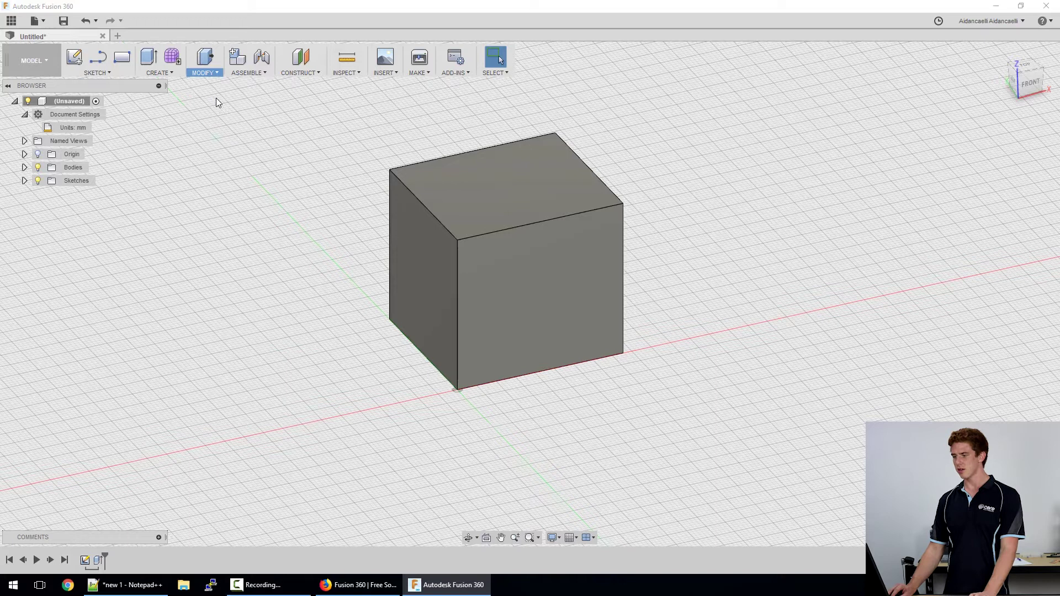
{"action": "left_click", "coordinate": [486, 234]}
{"action": "left_click", "coordinate": [490, 232]}
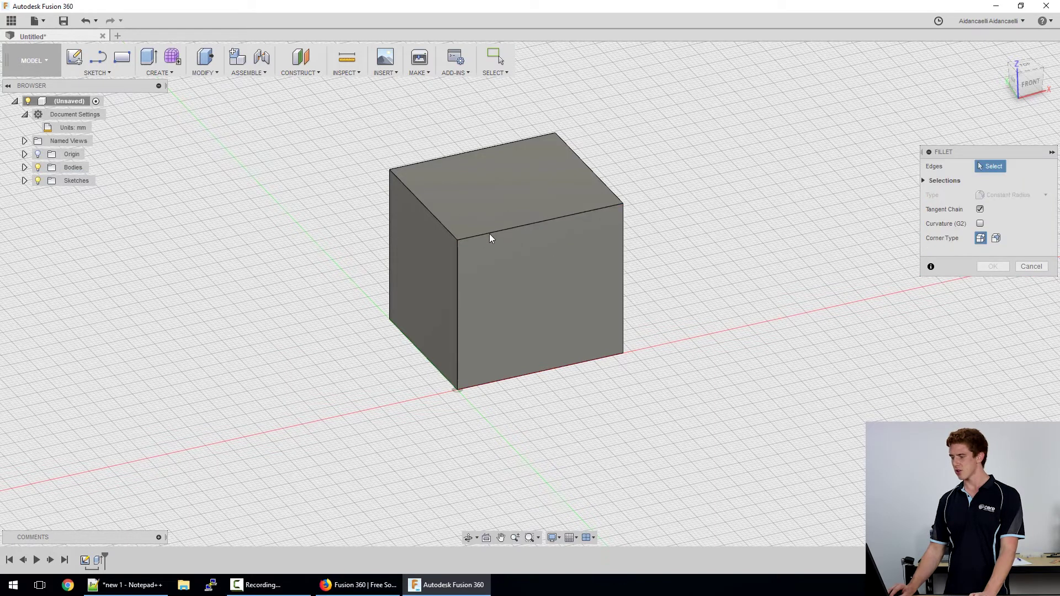
{"action": "left_click", "coordinate": [489, 233]}
{"action": "left_click", "coordinate": [436, 217]}
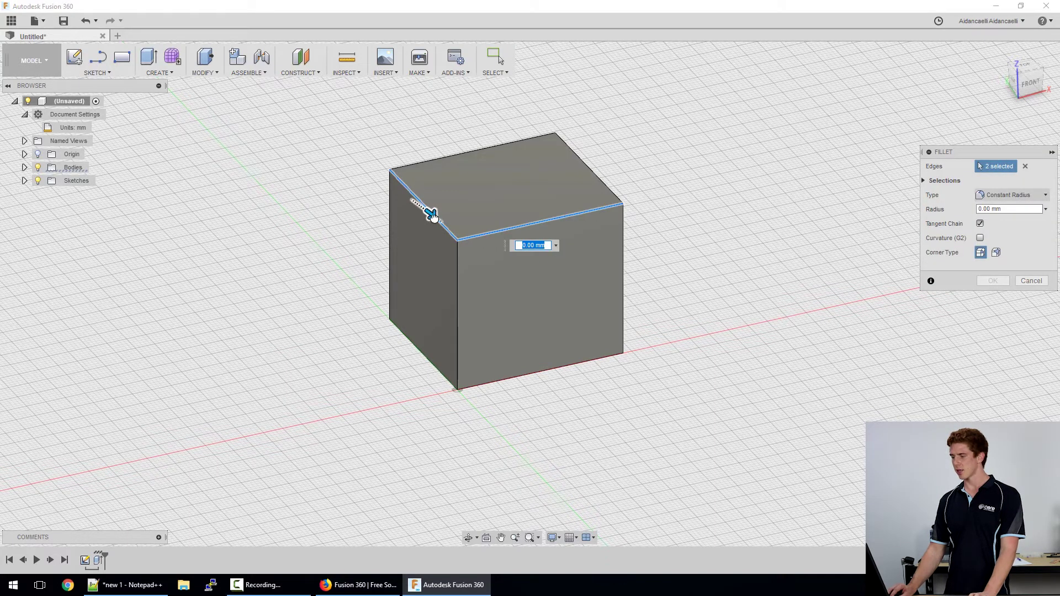
{"action": "left_click_drag", "start_coordinate": [432, 215], "coordinate": [438, 220]}
{"action": "left_click", "coordinate": [992, 283]}
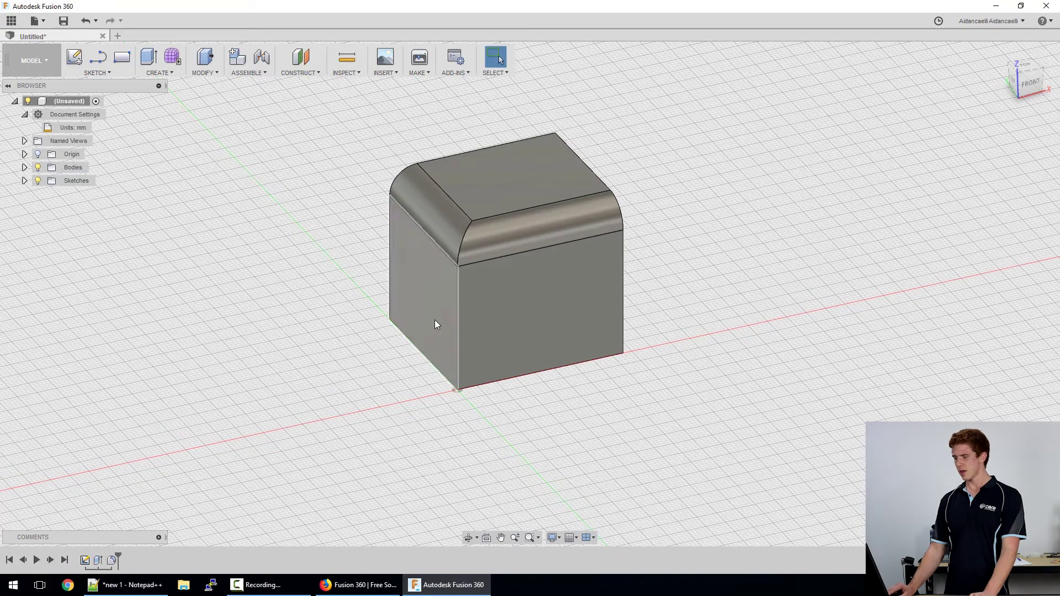
{"action": "middle_click_drag", "start_coordinate": [437, 326], "coordinate": [387, 313], "text": "shift"}
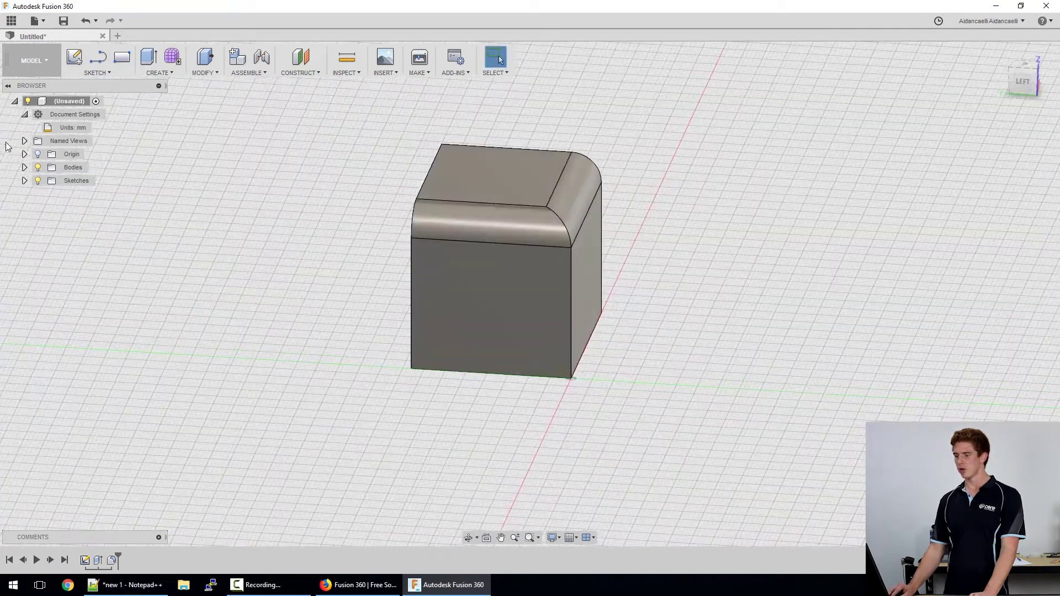
Step: Save Body1 as an STL with High refinement, named BODY, on the Desktop
{"action": "left_click", "coordinate": [25, 167]}
{"action": "right_click", "coordinate": [72, 181]}
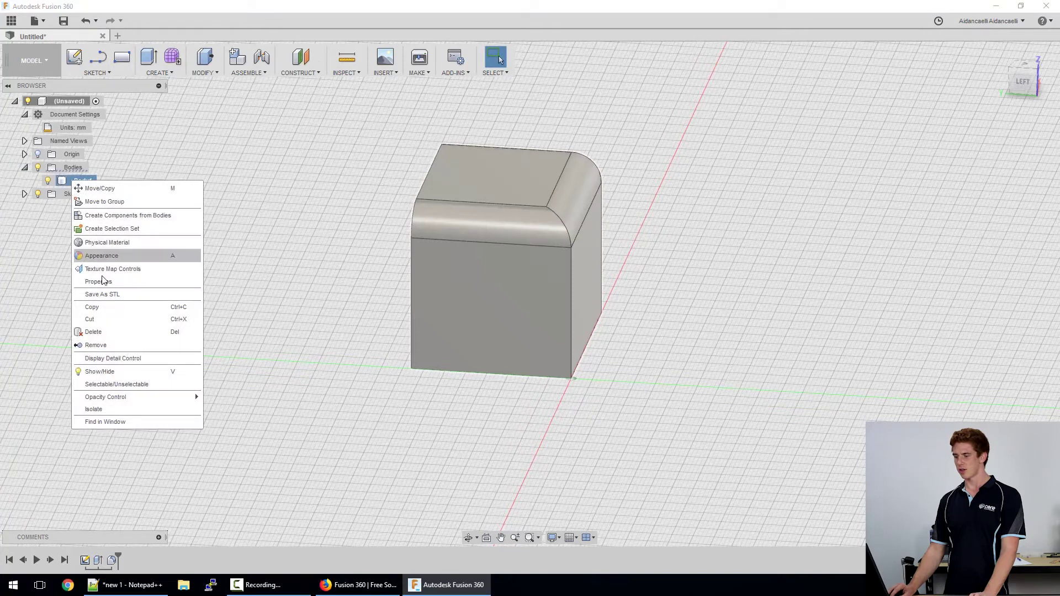
{"action": "left_click", "coordinate": [38, 178]}
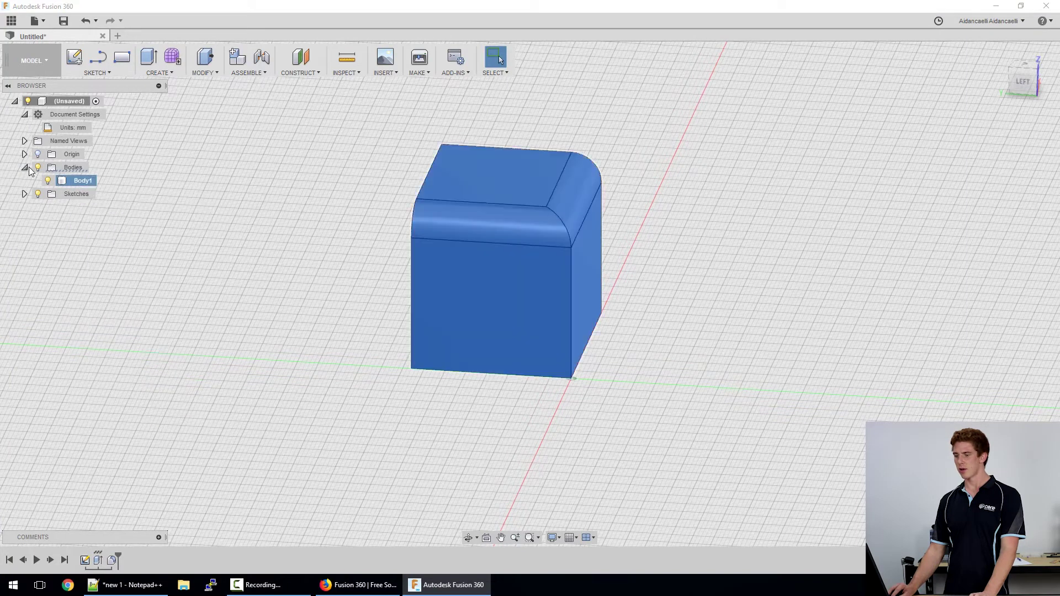
{"action": "right_click", "coordinate": [72, 181]}
{"action": "left_click", "coordinate": [108, 305]}
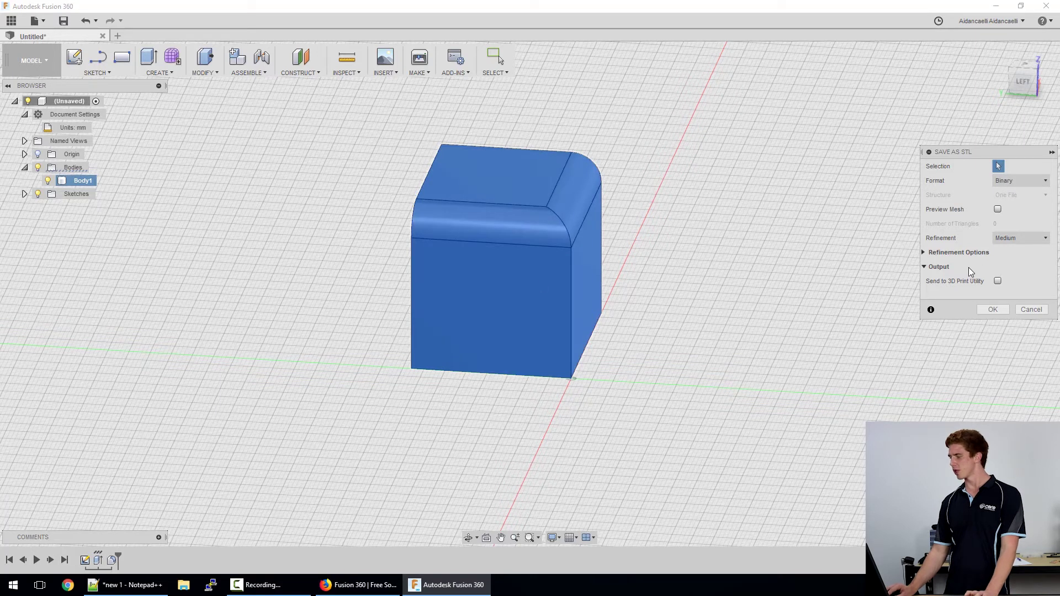
{"action": "left_click", "coordinate": [1014, 236]}
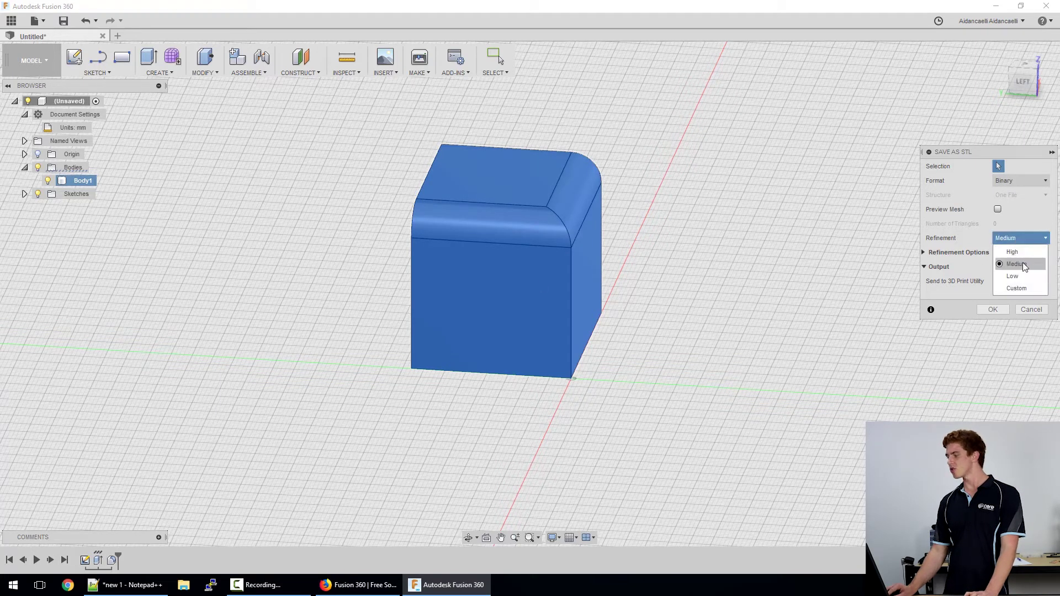
{"action": "left_click", "coordinate": [1002, 310]}
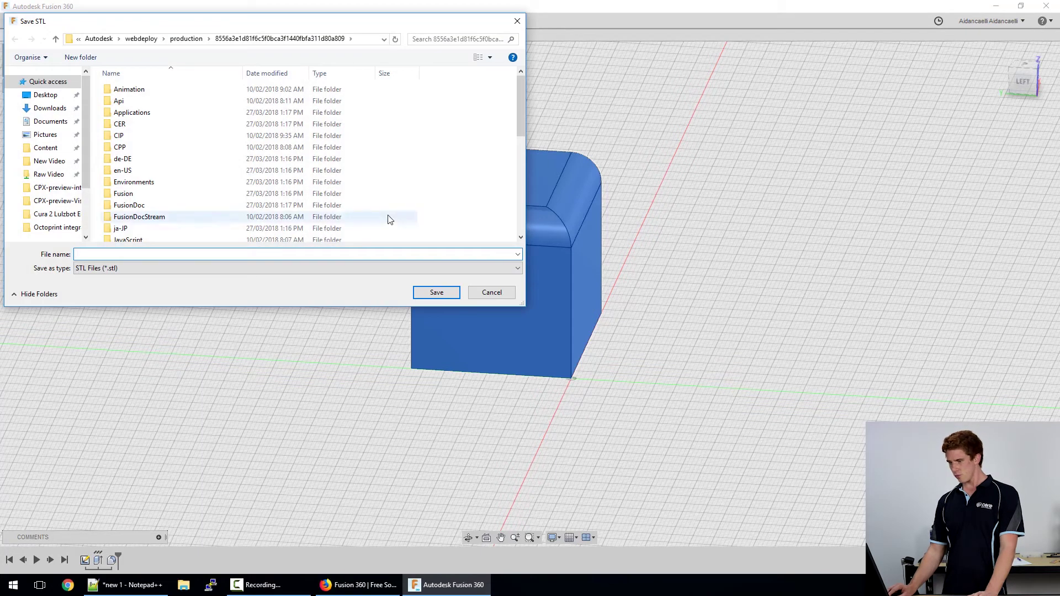
{"action": "left_click", "coordinate": [45, 95]}
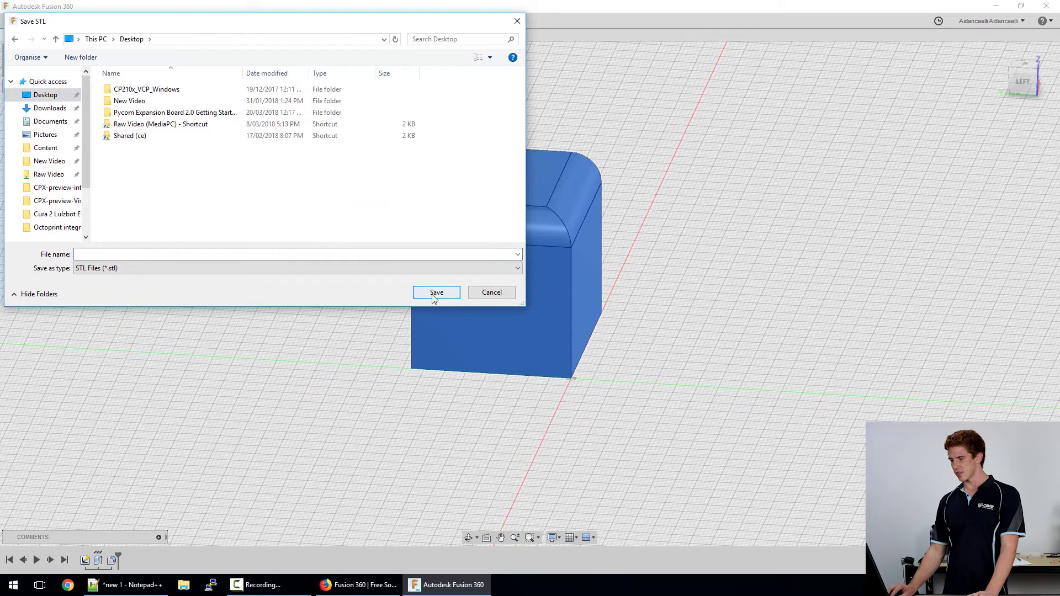
{"action": "left_click", "coordinate": [271, 253]}
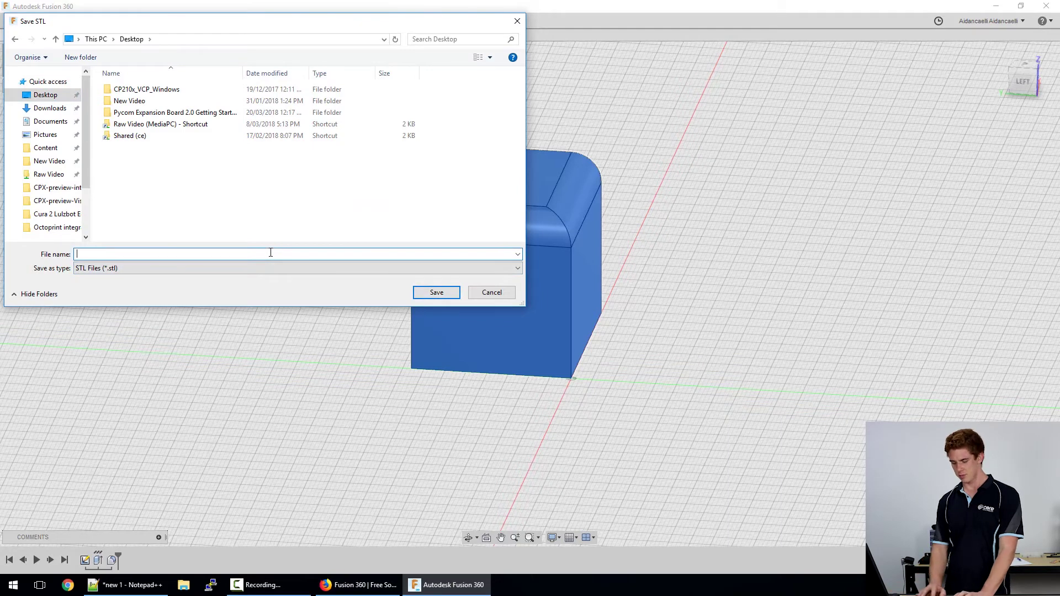
{"action": "key", "text": "Return"}
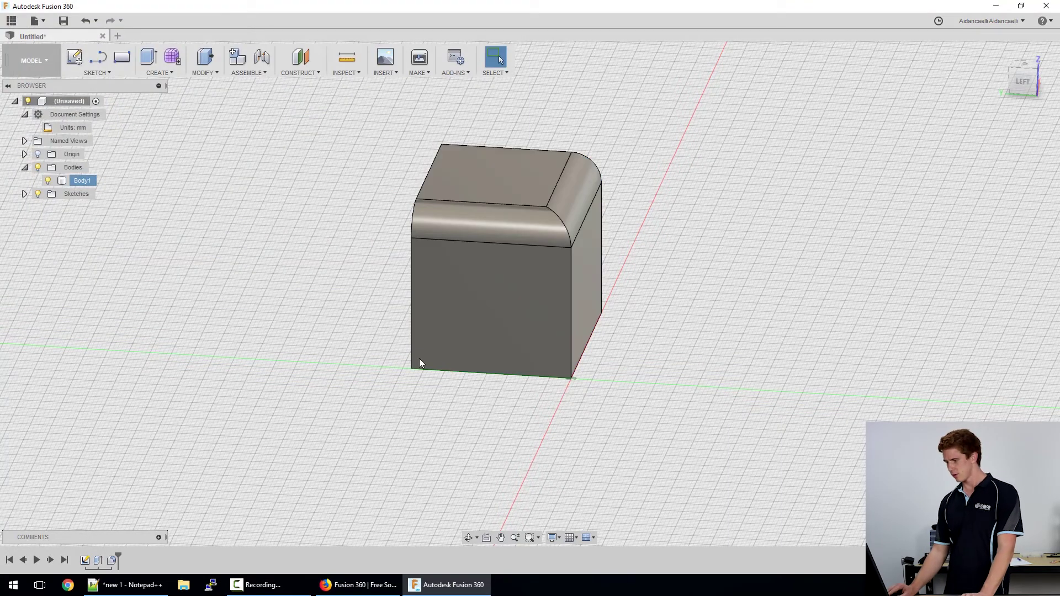
Step: Minimize Fusion 360, Notepad++ and Firefox to reveal BODY.stl on the desktop
{"action": "middle_click_drag", "start_coordinate": [420, 363], "coordinate": [426, 383], "text": "shift"}
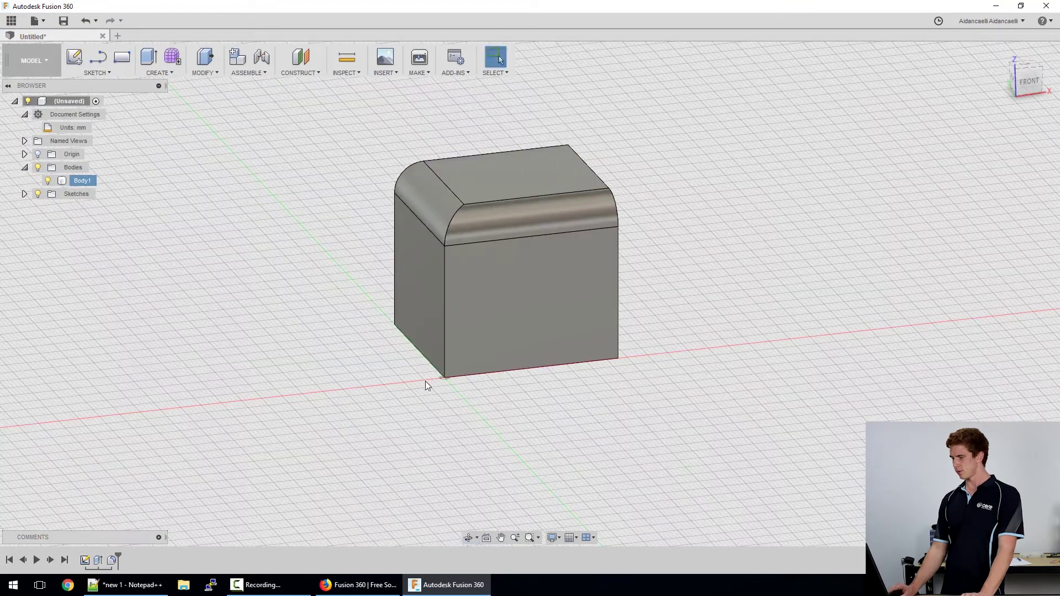
{"action": "left_click", "coordinate": [998, 6]}
{"action": "left_click", "coordinate": [484, 88]}
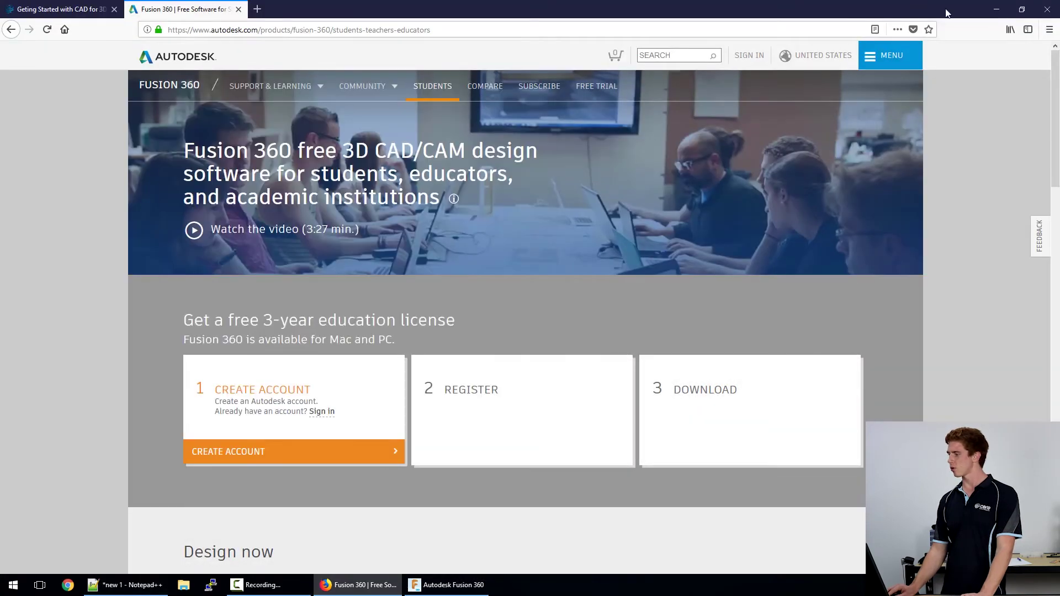
{"action": "left_click", "coordinate": [997, 10]}
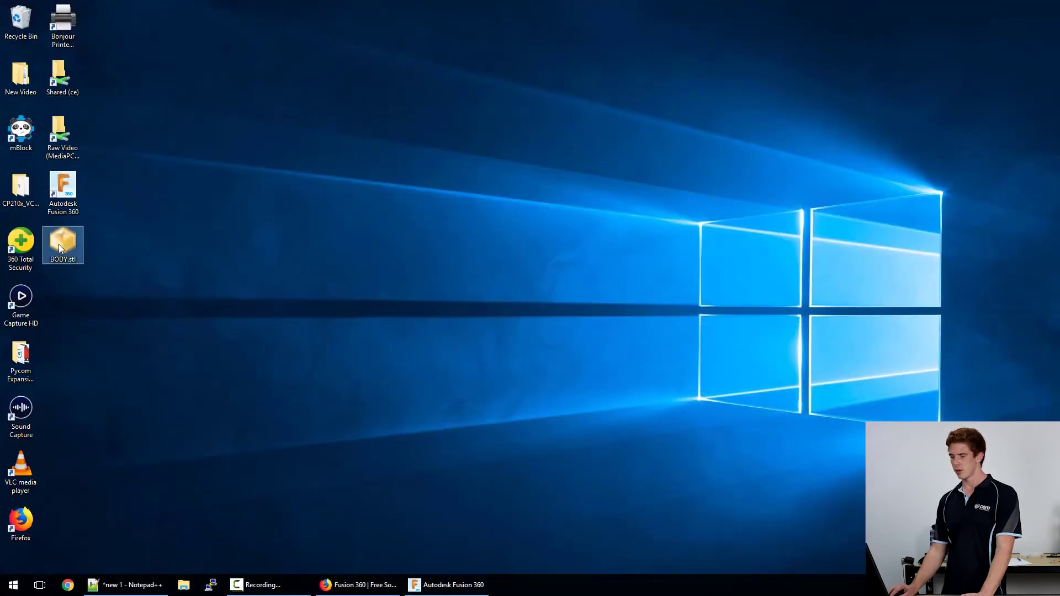
{"action": "right_click", "coordinate": [66, 236]}
{"action": "left_click", "coordinate": [234, 235]}
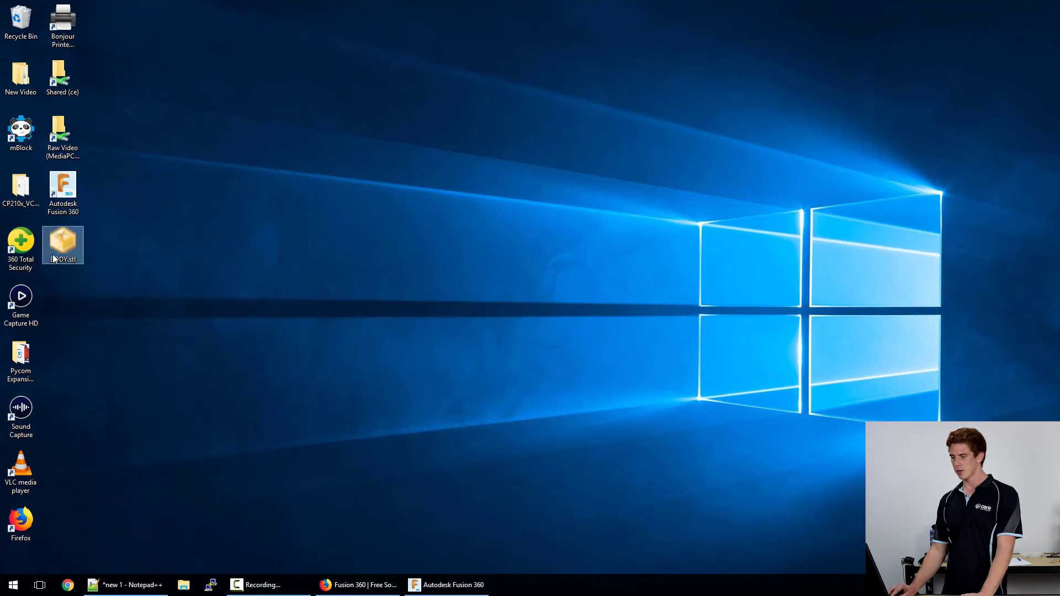
{"action": "left_click", "coordinate": [234, 238]}
Step: Search Windows for 'cura' and launch Cura LulzBot Edition
{"action": "left_click", "coordinate": [14, 585]}
{"action": "type", "text": "cura"}
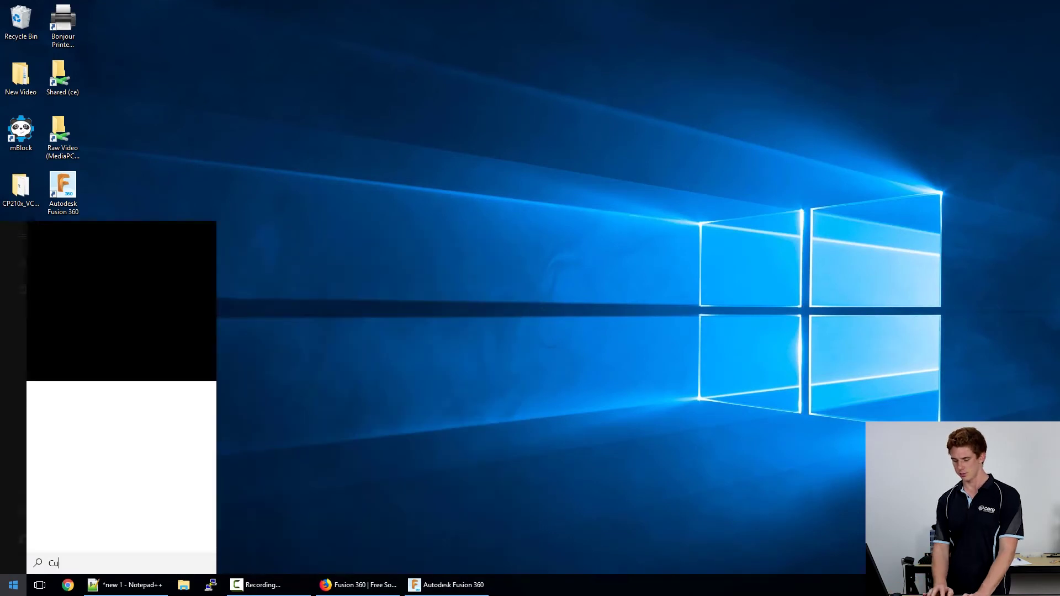
{"action": "key", "text": "Return"}
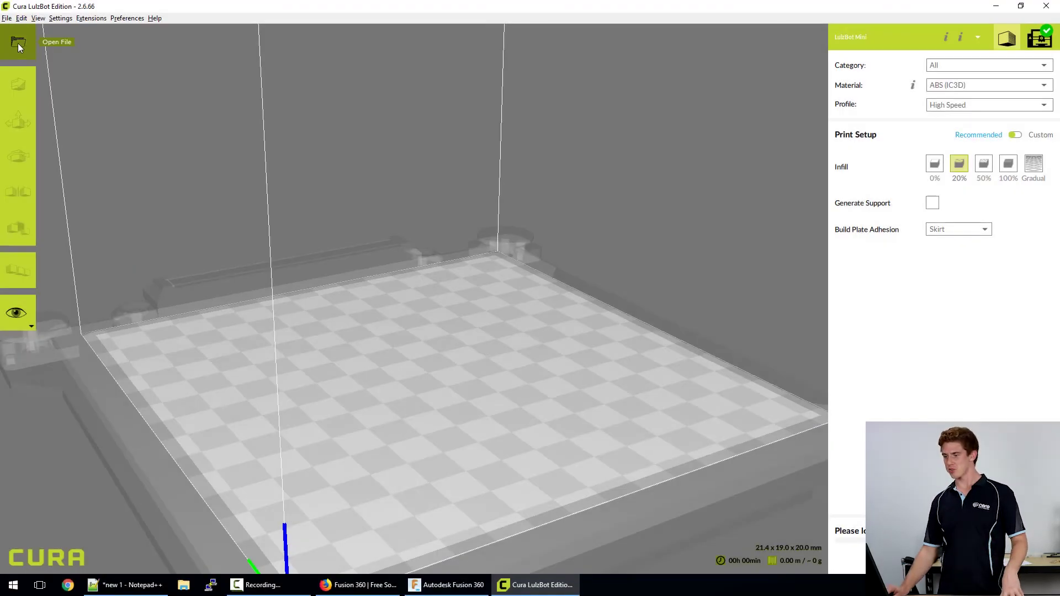
Step: Load BODY.stl from the Desktop onto the Cura build plate, slicing to about 40 minutes
{"action": "left_click", "coordinate": [18, 44]}
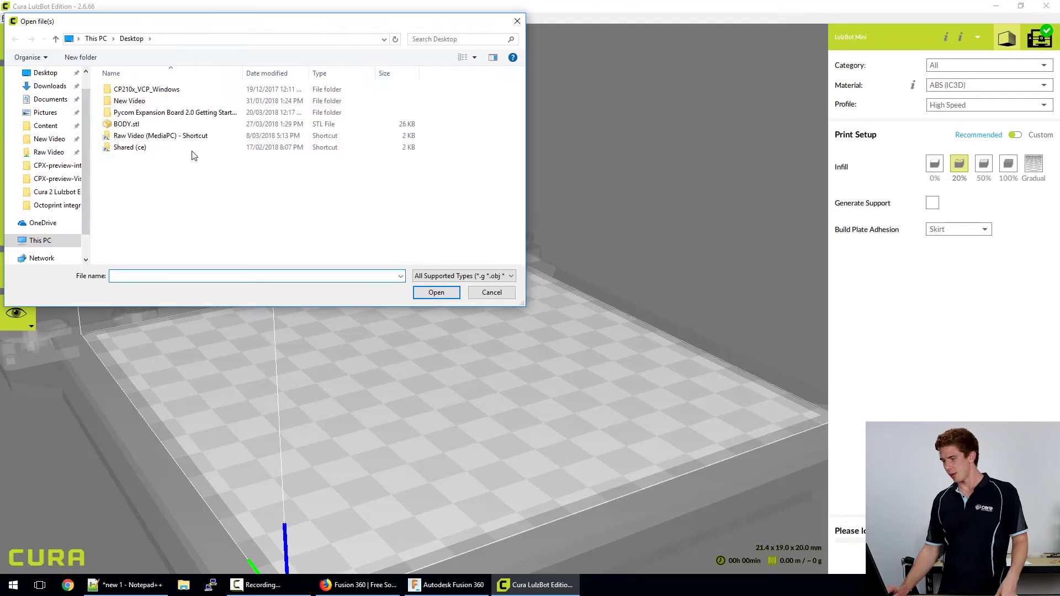
{"action": "left_click", "coordinate": [158, 125]}
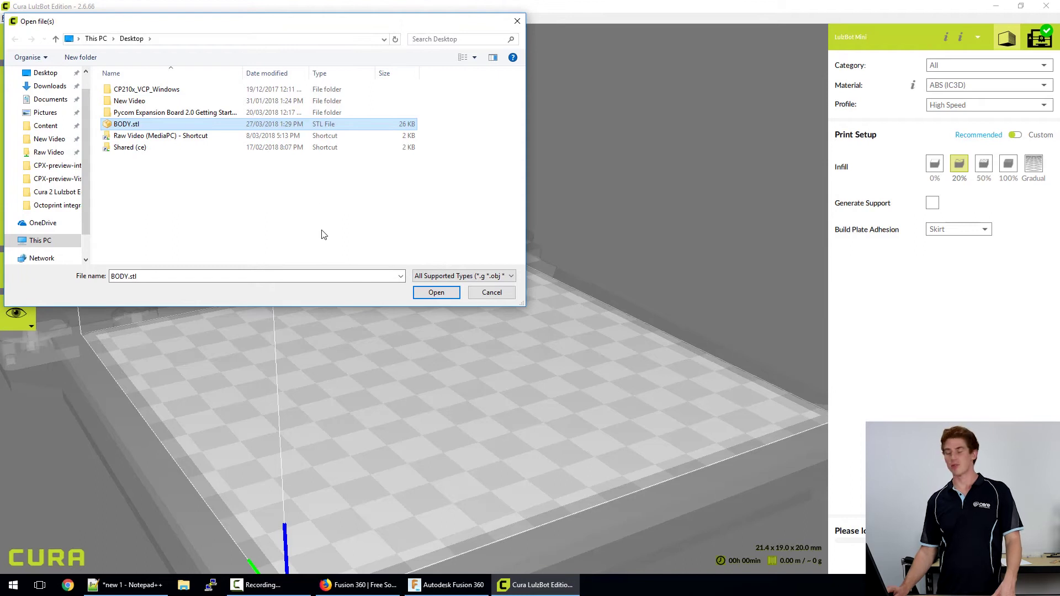
{"action": "left_click", "coordinate": [440, 294]}
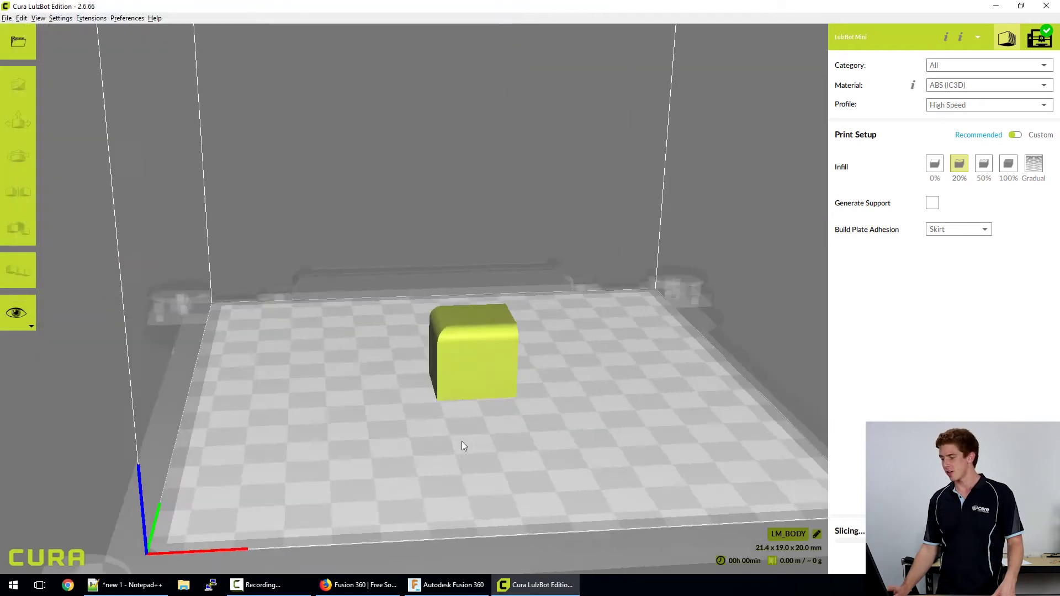
{"action": "right_click_drag", "start_coordinate": [508, 429], "coordinate": [540, 451]}
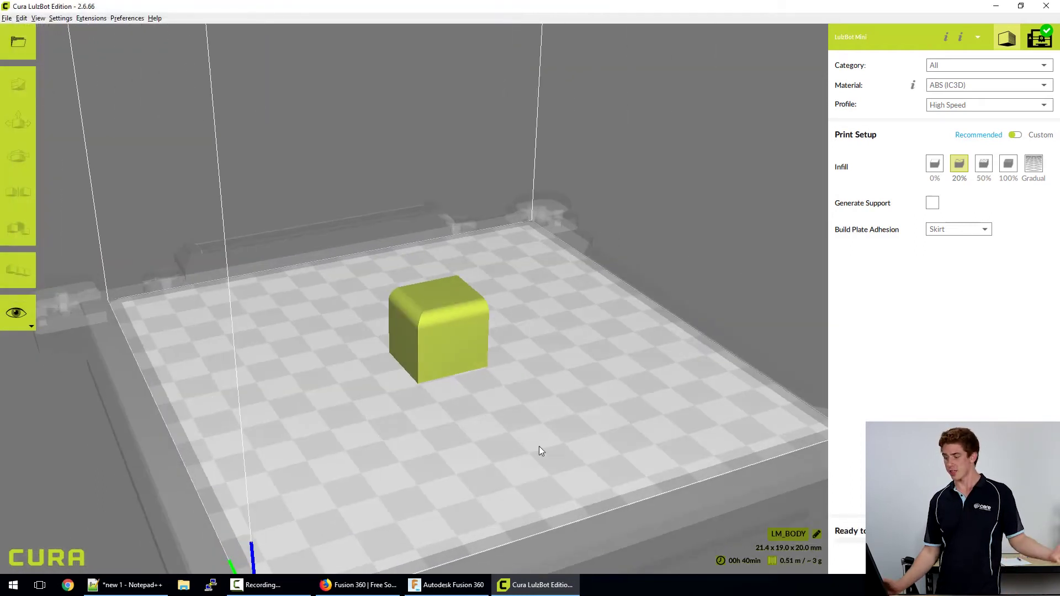